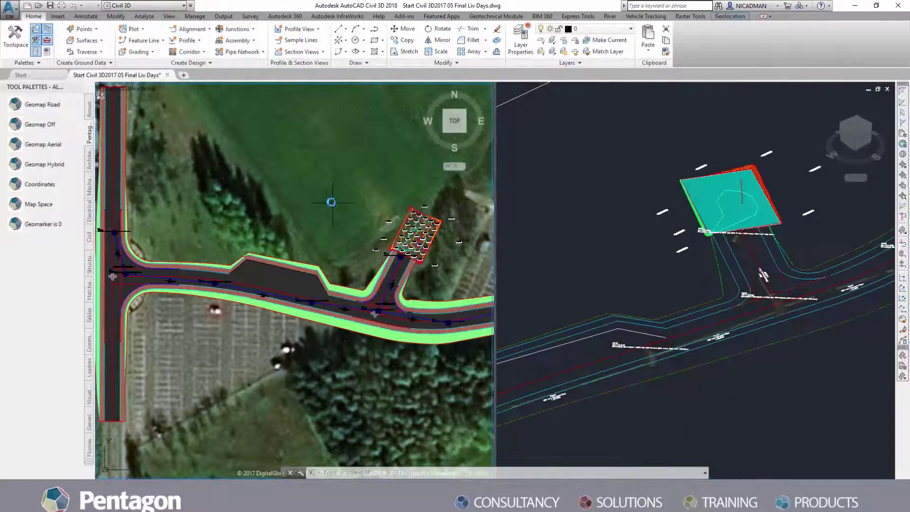
Examine the road corridor, its side-road junction and the turquoise pad in the plan and 3D views
scroll(265, 189, "down", 1)
scroll(353, 220, "up", 2)
mouse_move(359, 215)
middle_mouse_down()
mouse_move(365, 233)
mouse_move(399, 218)
middle_mouse_up()
left_click(654, 269)
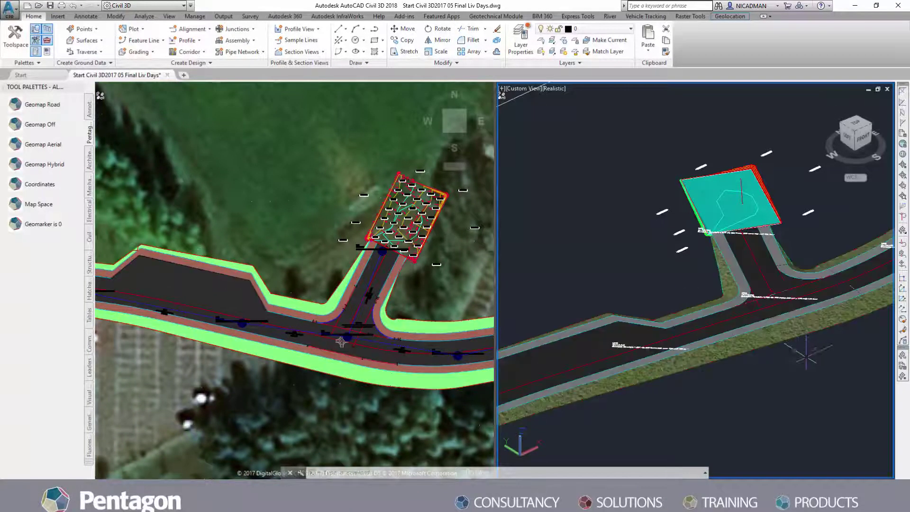
middle_click_drag(802, 394, 783, 356, "shift")
middle_click_drag(703, 182, 704, 370)
middle_click_drag(673, 163, 680, 278)
scroll(678, 276, "up", 3)
middle_click_drag(716, 231, 758, 255, "shift")
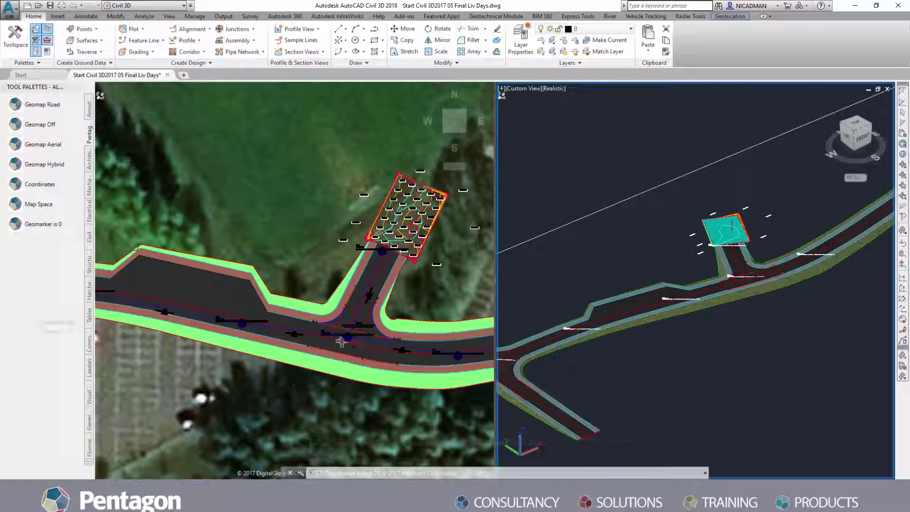
left_click(53, 126)
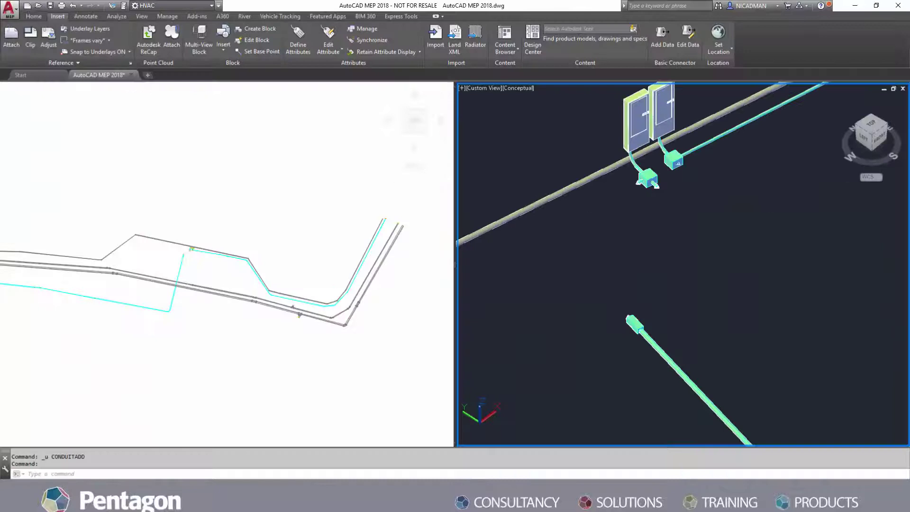
Switch to AutoCAD MEP and examine the pipes, conduits and service cabinets in the plan and 3D views
left_click(260, 193)
scroll(217, 213, "down", 3)
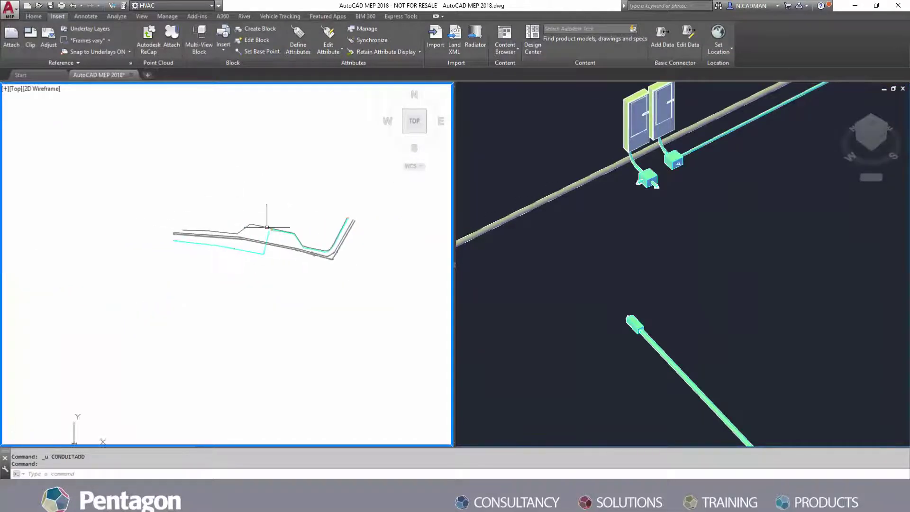
scroll(267, 243, "up", 6)
scroll(265, 236, "up", 2)
left_click(597, 216)
middle_click_drag(698, 210, 692, 252)
middle_click_drag(608, 148, 698, 250, "shift")
scroll(698, 250, "down", 3)
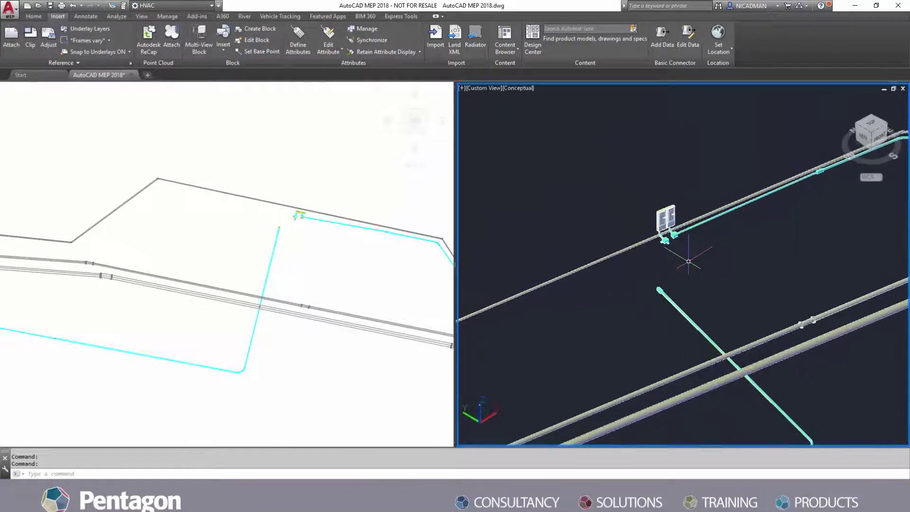
Reload the unloaded Corridor Solids Final external reference
type("r")
key("Return")
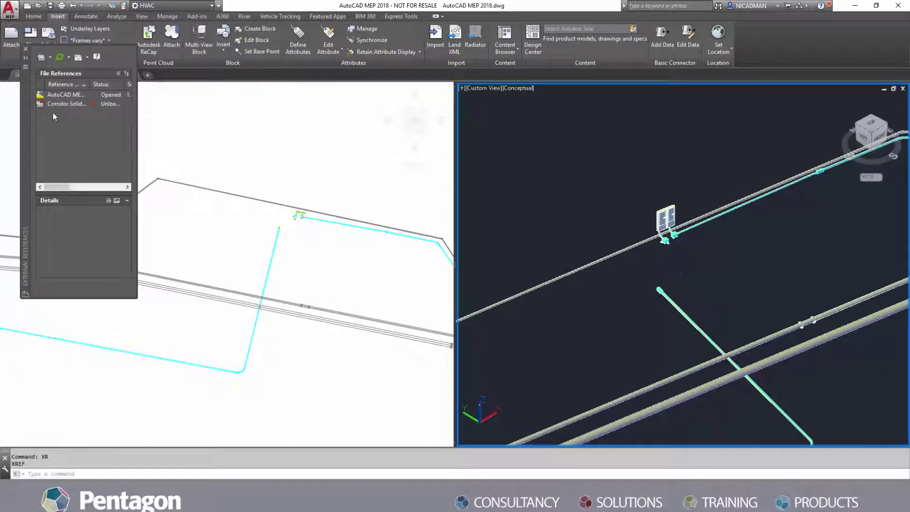
right_click(55, 105)
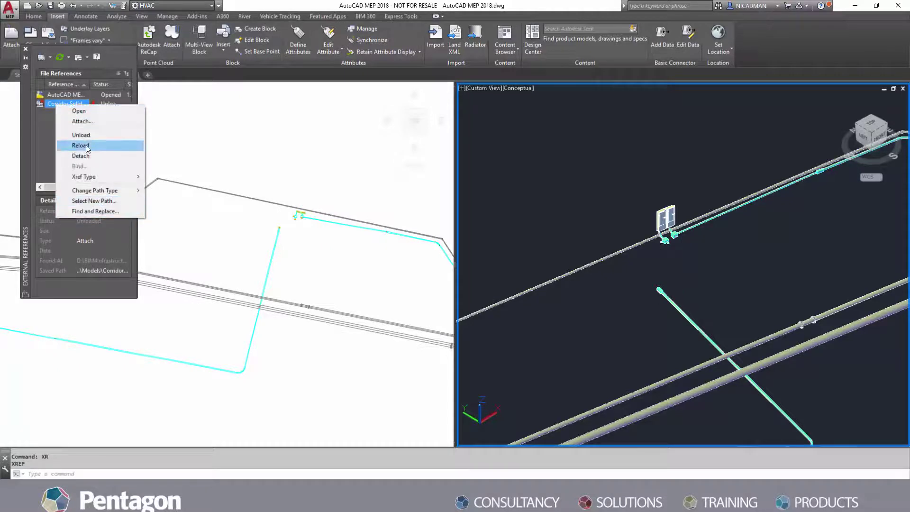
left_click(82, 145)
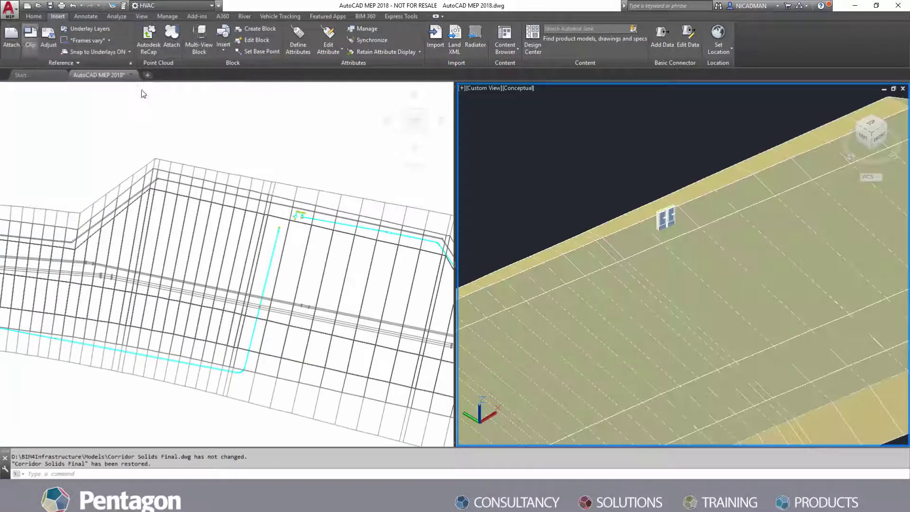
Freeze the left and right Carriageway layers and the LaneOutsideSup layer of the Corridor Solids Final reference
scroll(695, 269, "down", 3)
middle_click_drag(729, 307, 721, 284, "shift")
scroll(723, 271, "up", 3)
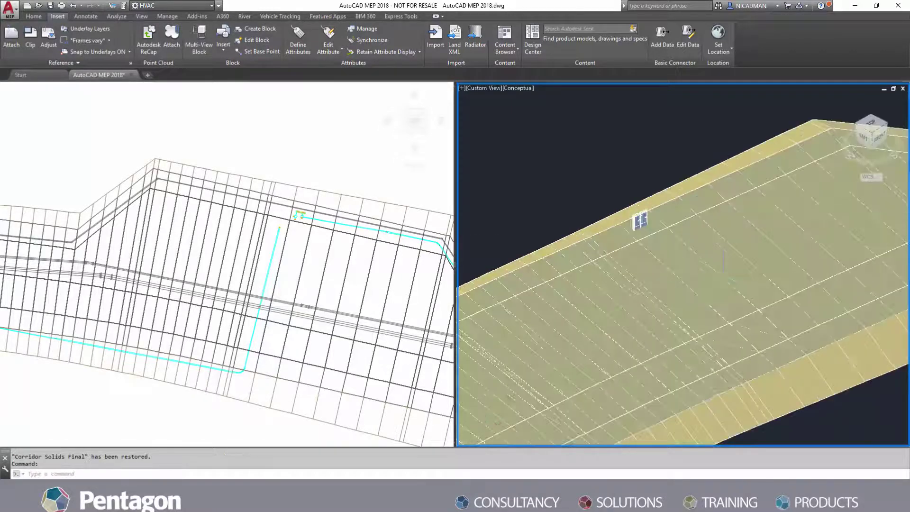
type("la")
key("Return")
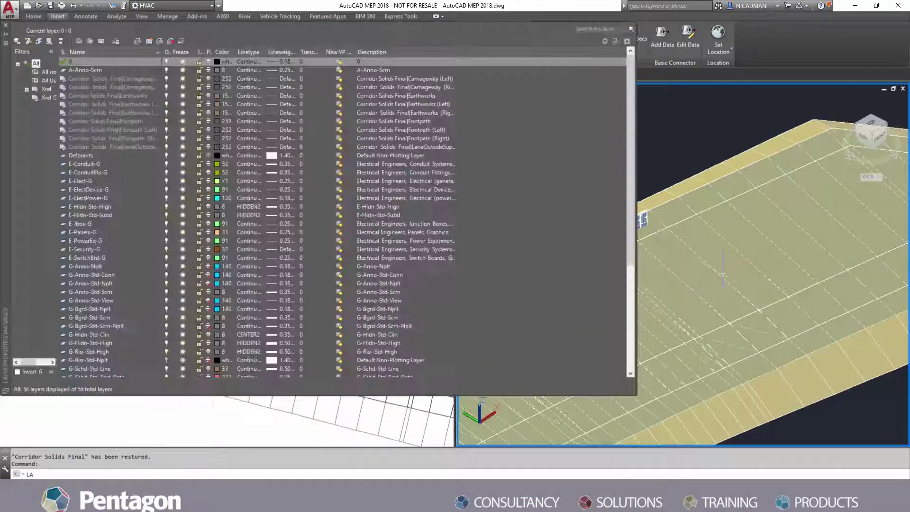
left_click_drag(132, 78, 135, 87)
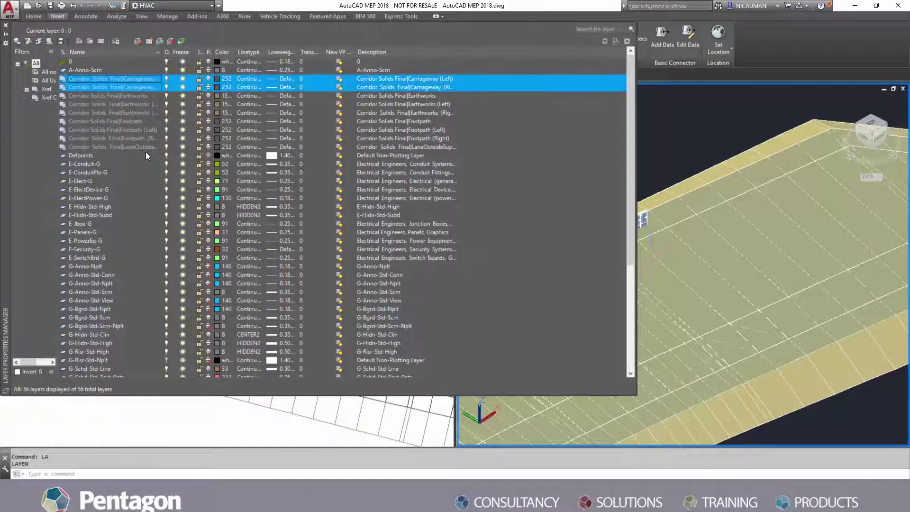
left_click(132, 147, "ctrl")
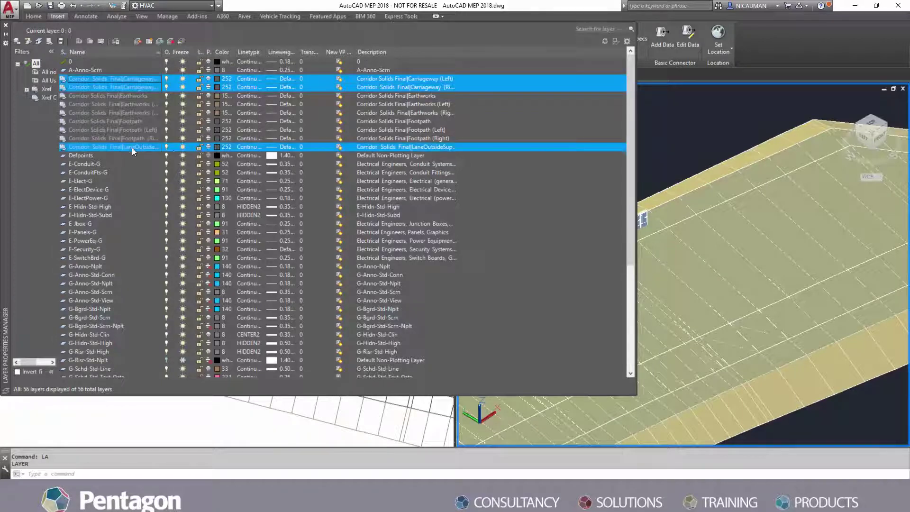
left_click(182, 147)
left_click(6, 26)
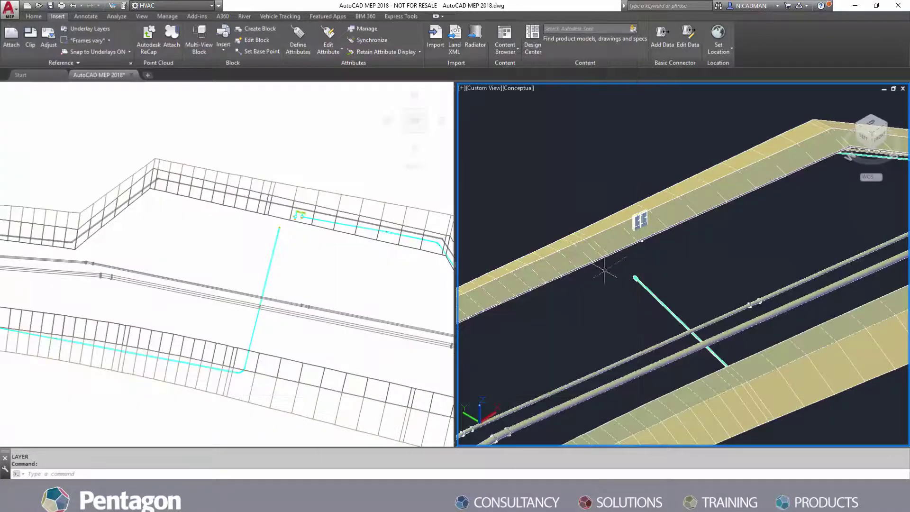
Route a conduit from the open side connector of the box below the cabinet to the loose end of the road-crossing conduit
scroll(678, 271, "up", 5)
scroll(679, 271, "up", 4)
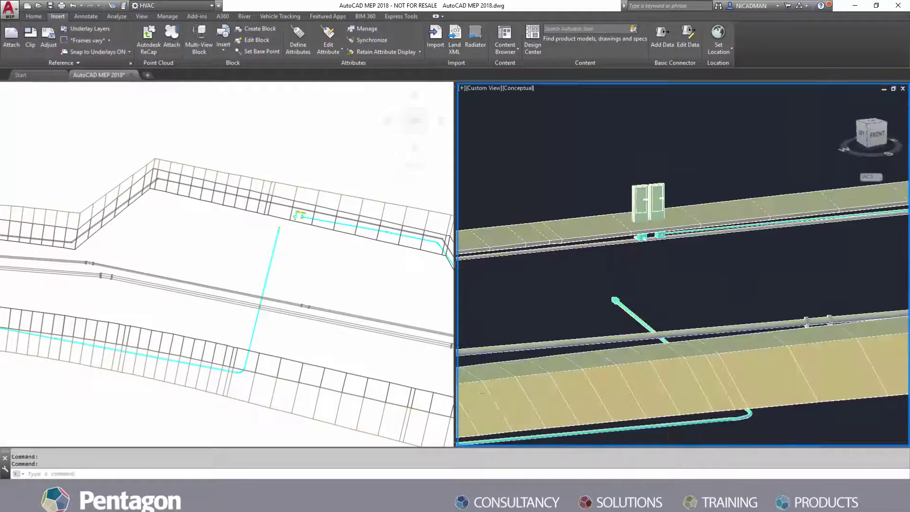
left_click(327, 278)
scroll(307, 218, "up", 5)
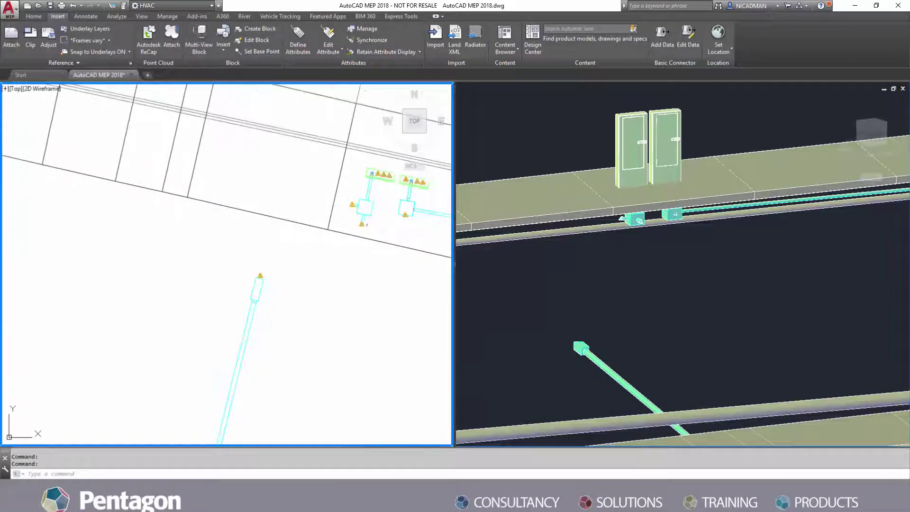
left_click(367, 224)
scroll(360, 218, "up", 5)
key("Escape")
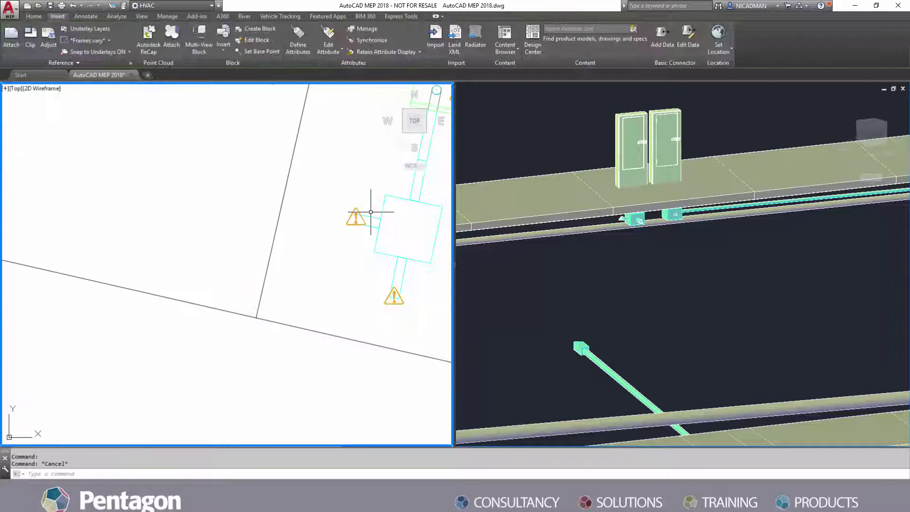
left_click(355, 218)
left_click(348, 217)
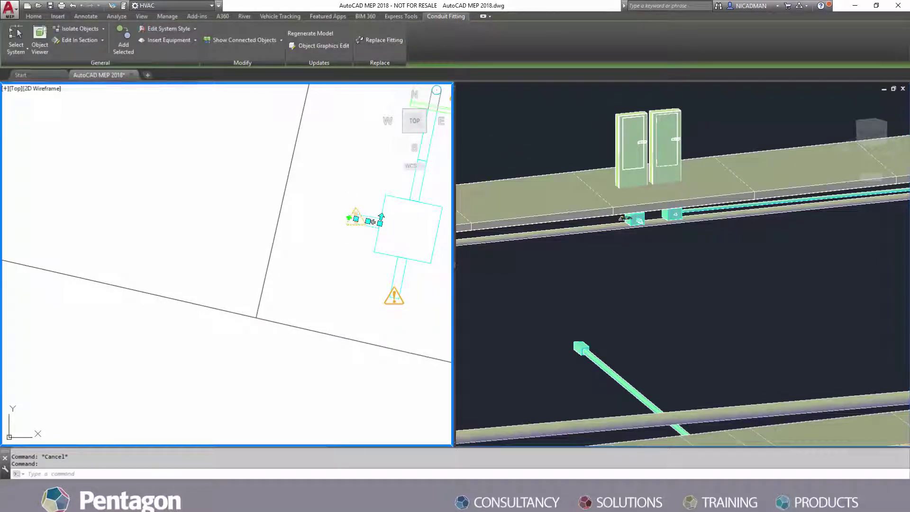
scroll(269, 232, "down", 4)
middle_click_drag(270, 233, 378, 187)
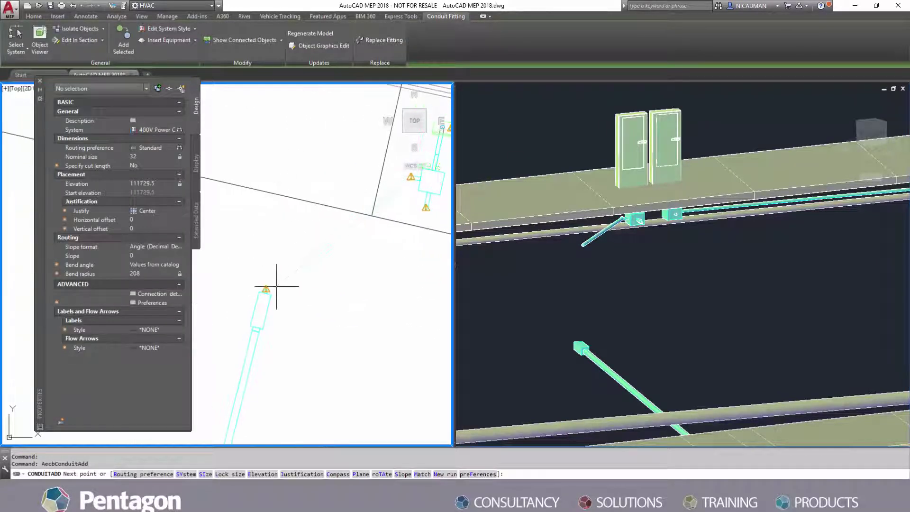
scroll(274, 285, "up", 5)
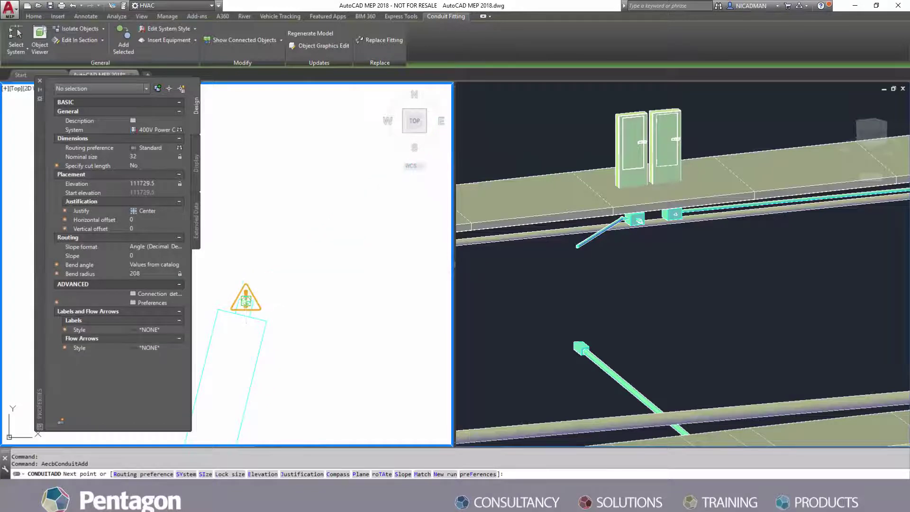
left_click(246, 300)
Preview the next conduit routing solution, accept solution 2 and finish adding conduit
scroll(301, 251, "down", 2)
right_click(324, 226)
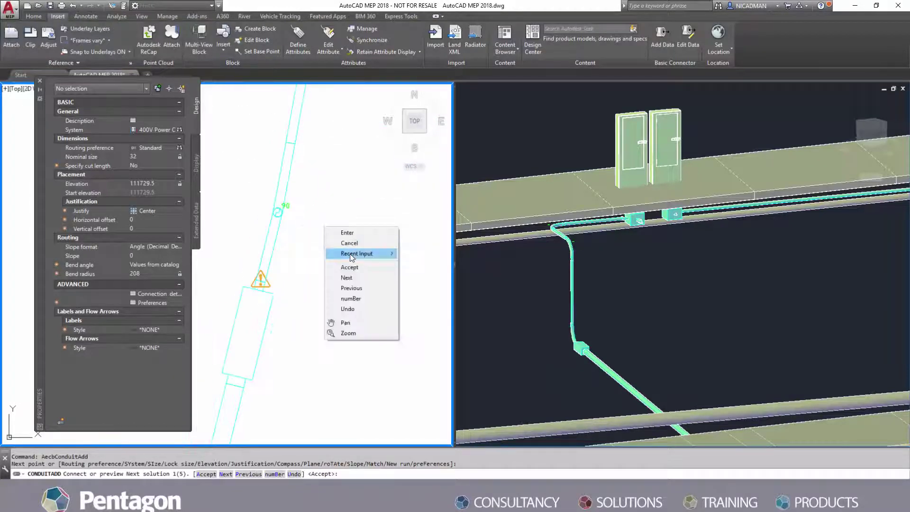
left_click(353, 277)
right_click(323, 211)
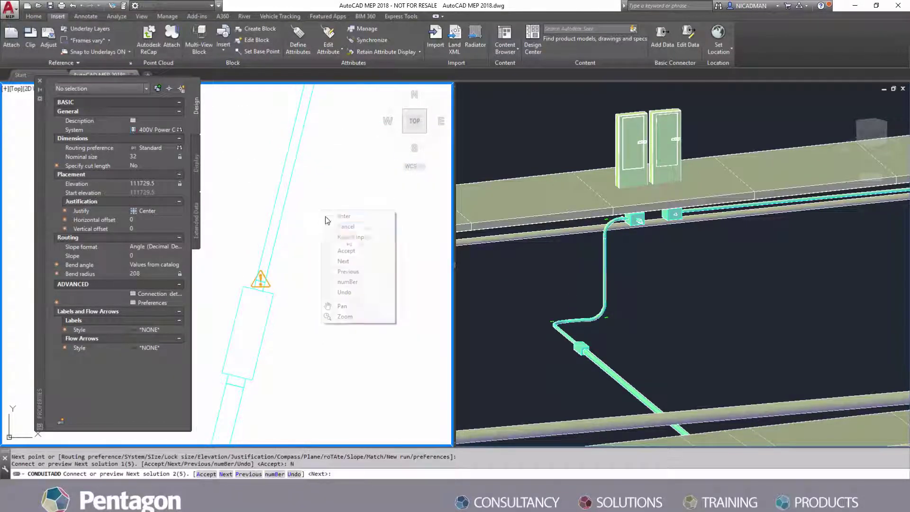
left_click(353, 251)
right_click(338, 197)
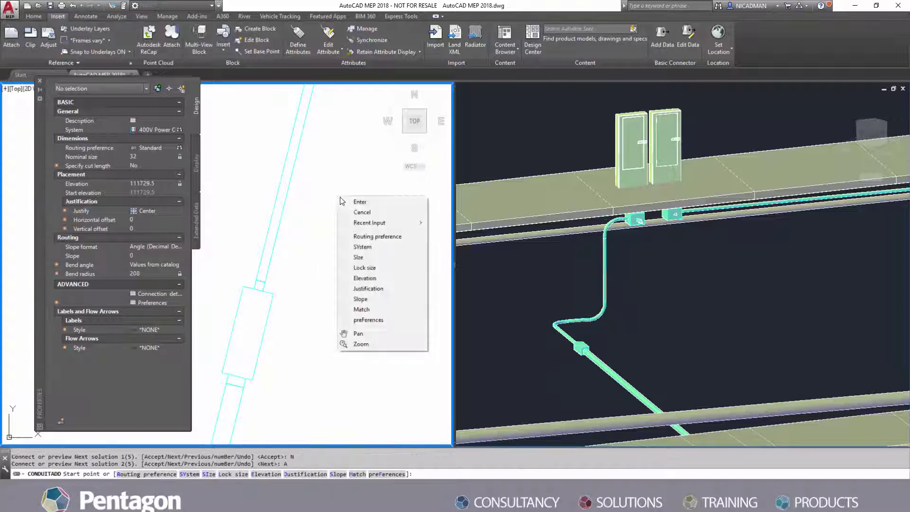
left_click(355, 202)
Examine the connected conduit run within the corridor in the plan and 3D views
scroll(172, 183, "down", 6)
scroll(203, 214, "down", 2)
middle_click_drag(204, 219, 268, 213)
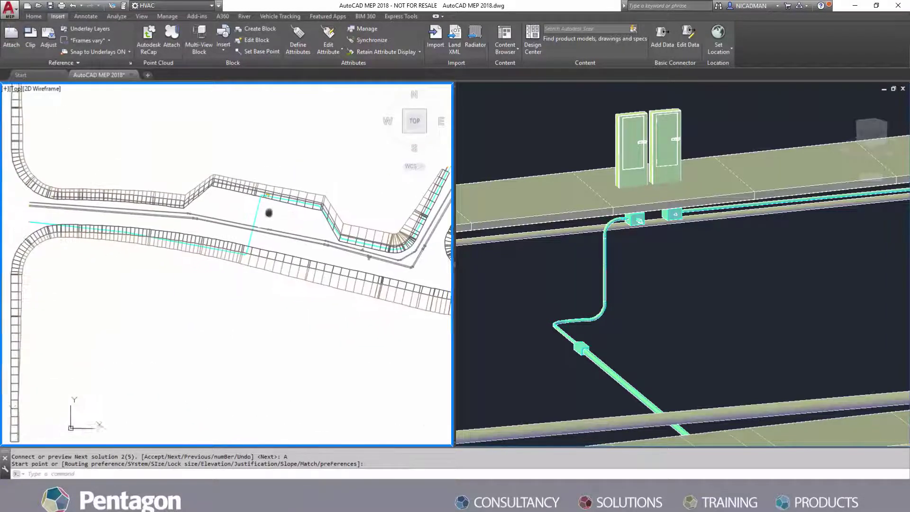
left_click(626, 266)
scroll(625, 266, "down", 3)
middle_click_drag(682, 274, 635, 264, "shift")
key("Escape")
scroll(646, 264, "down", 2)
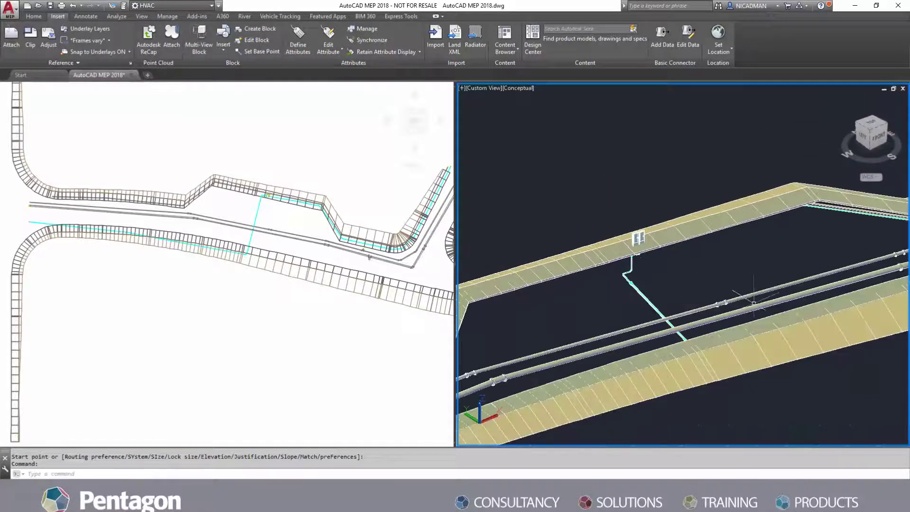
Add a basic connector at the centre of the open end of the large pipe's flanged tee branch
middle_click_drag(751, 301, 533, 253)
scroll(722, 217, "up", 2)
middle_click_drag(731, 218, 531, 265)
scroll(729, 248, "up", 8)
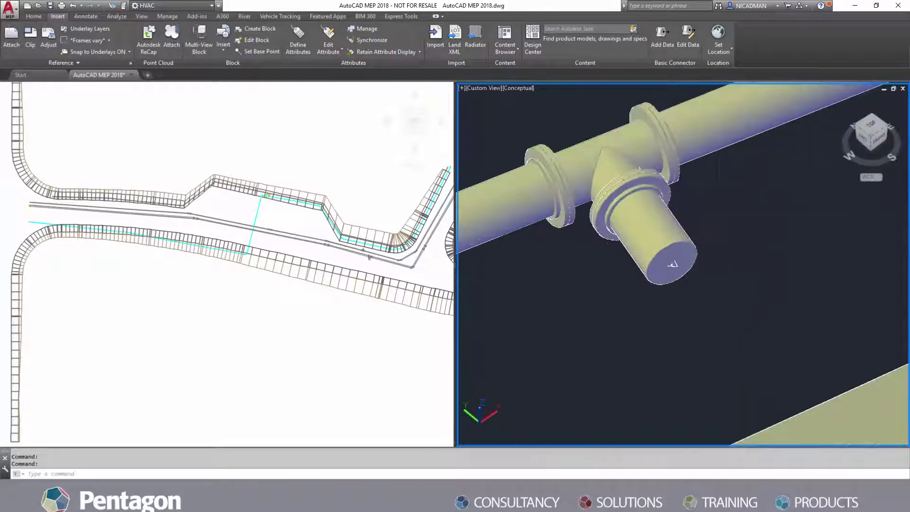
left_click(410, 337)
scroll(363, 253, "up", 8)
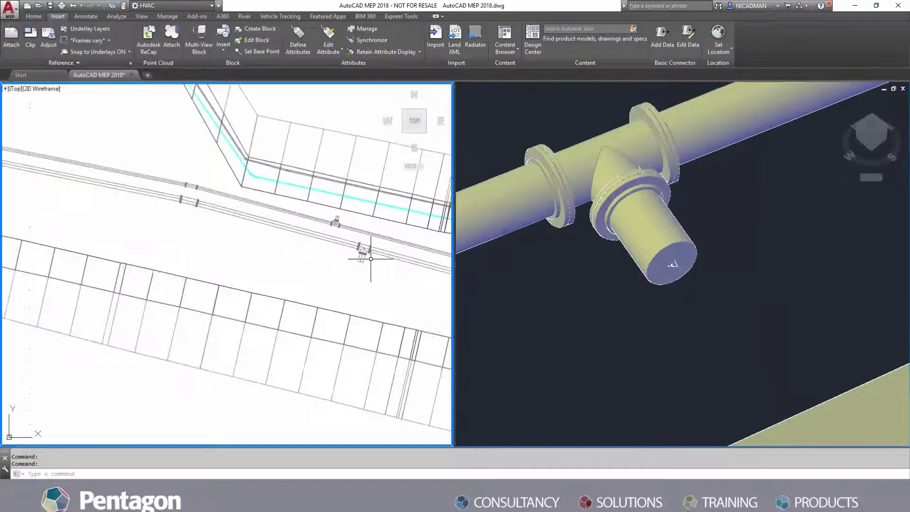
left_click(752, 293)
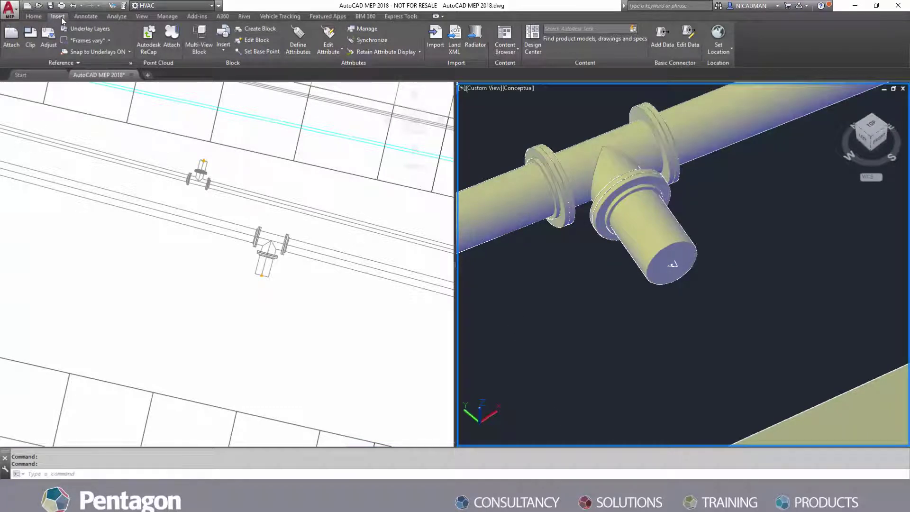
left_click(663, 36)
scroll(672, 264, "up", 5)
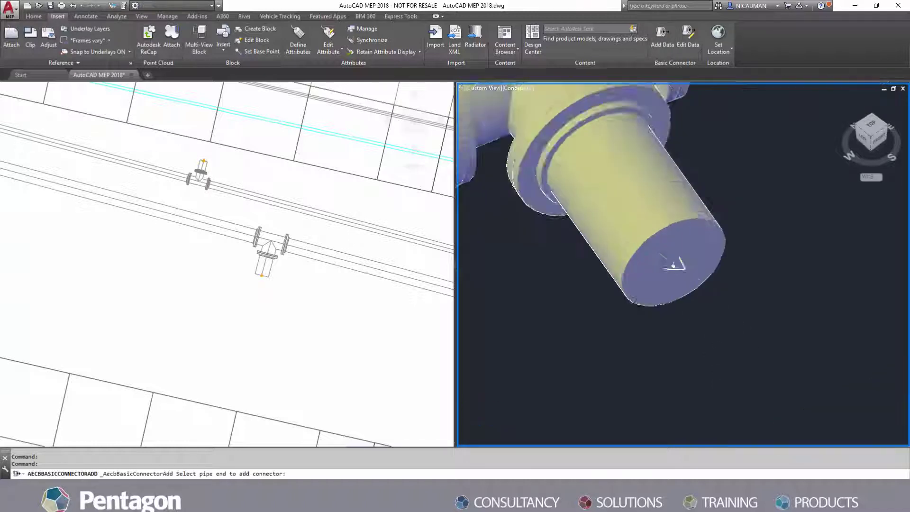
scroll(675, 267, "up", 3)
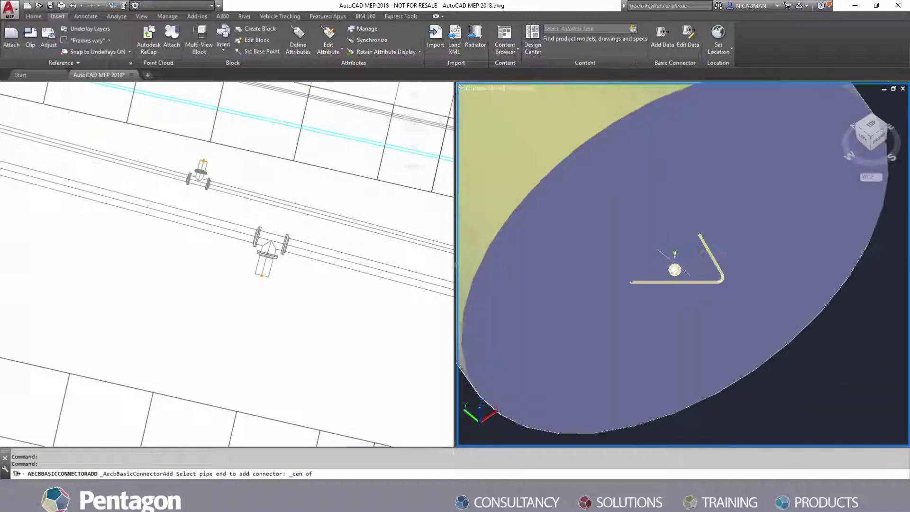
left_click(674, 269)
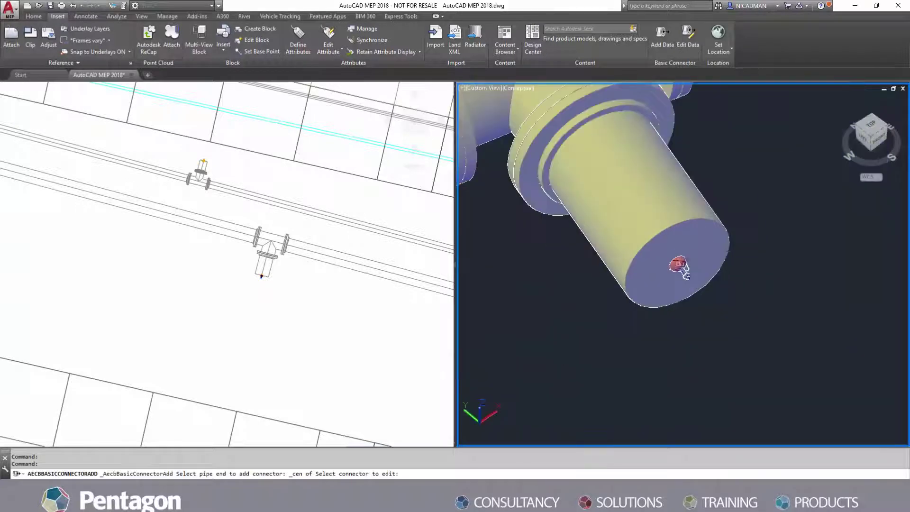
Define the new connector with Metric pipe units, a 300 mm pipe size and a blank end type
scroll(682, 268, "down", 5)
left_click(677, 265)
left_click(688, 177)
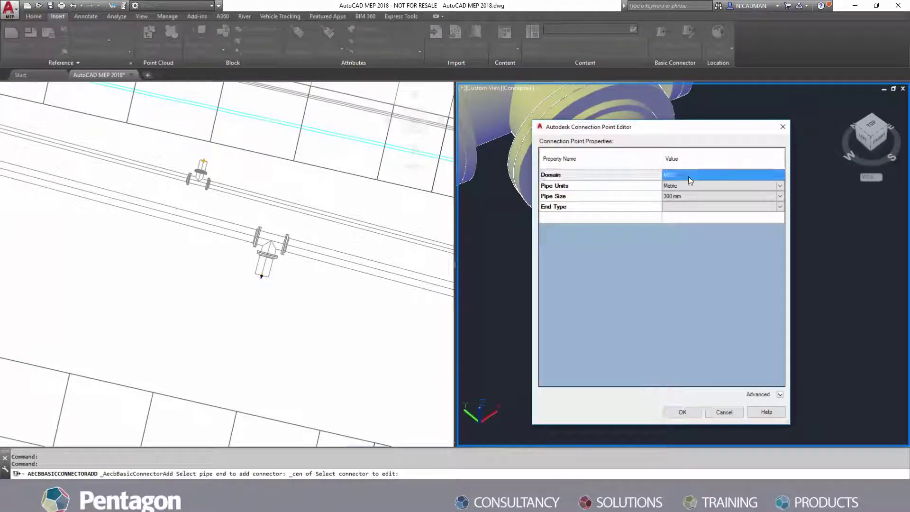
left_click(687, 185)
left_click(687, 195)
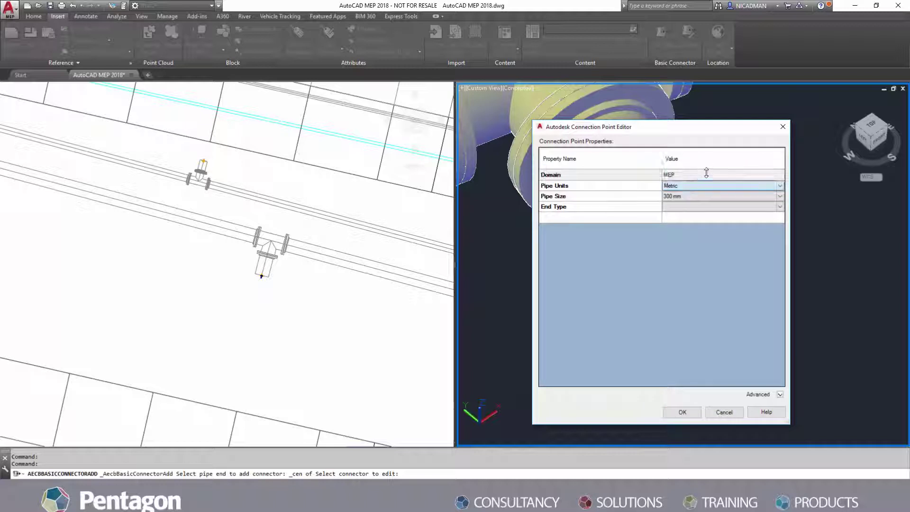
left_click(697, 196)
left_click(706, 204)
left_click(706, 206)
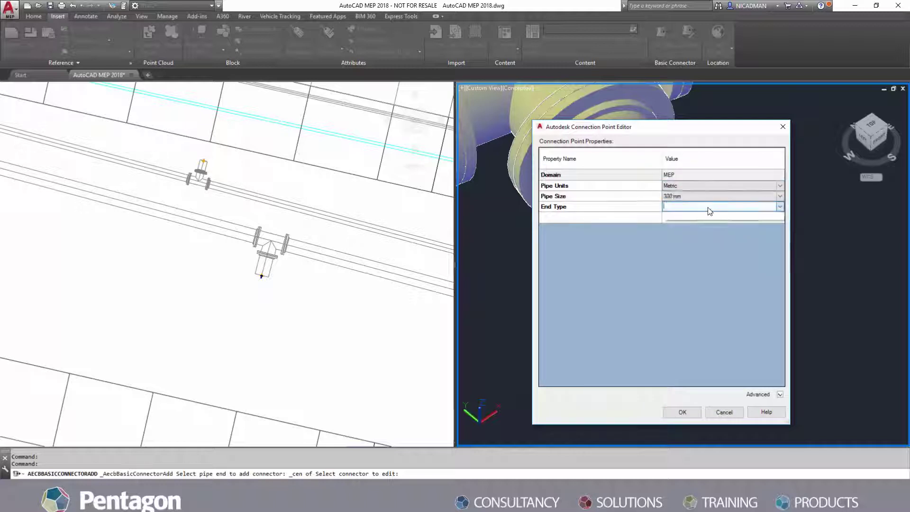
left_click(708, 207)
left_click(592, 279)
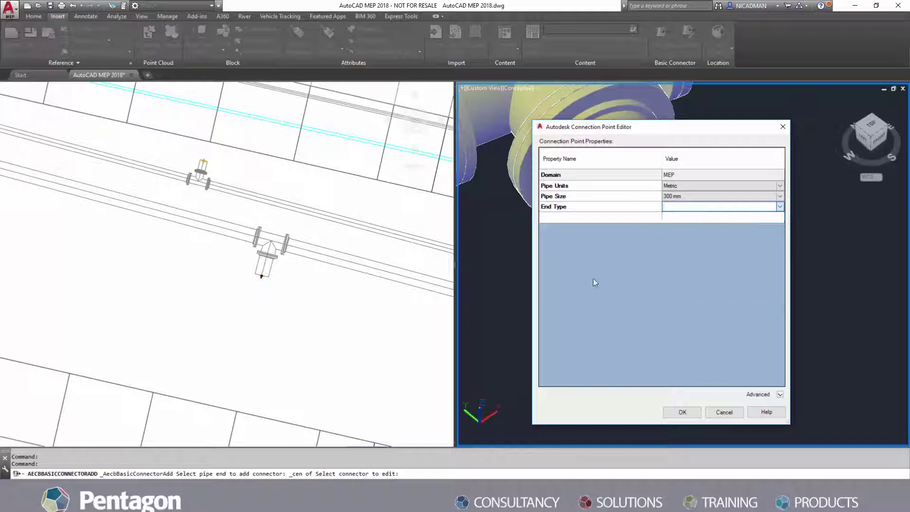
left_click(683, 412)
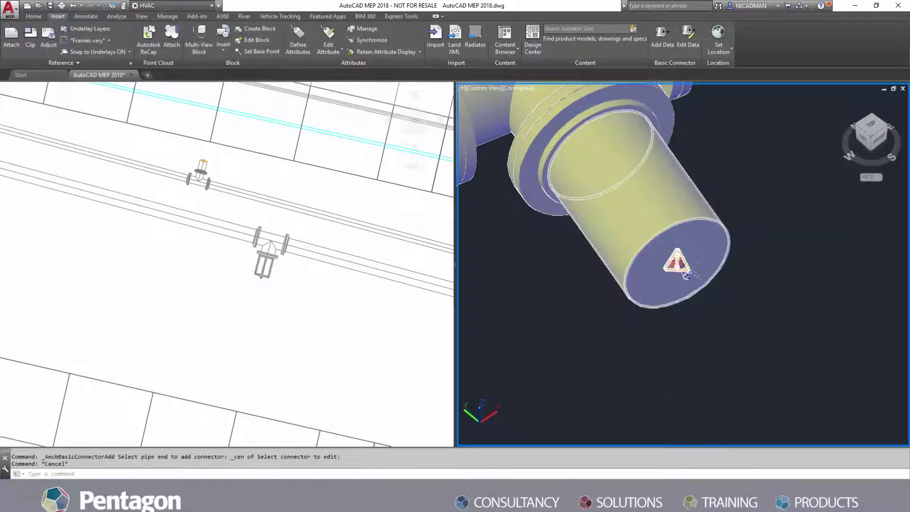
Add a basic connector to the open end of the smaller pipe's flanged tee branch in the plan view
scroll(663, 265, "up", 5)
left_click(329, 308)
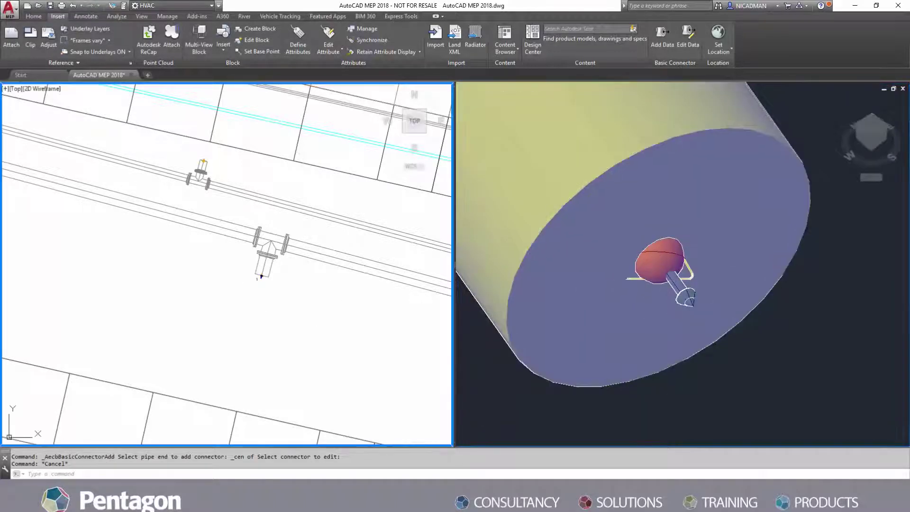
scroll(326, 301, "up", 8)
scroll(321, 297, "down", 7)
scroll(294, 255, "up", 7)
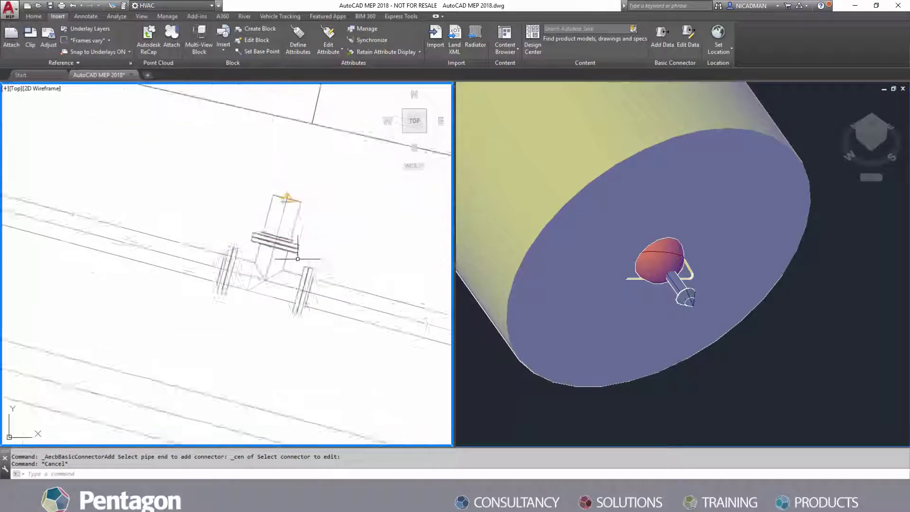
middle_click_drag(298, 201, 304, 255)
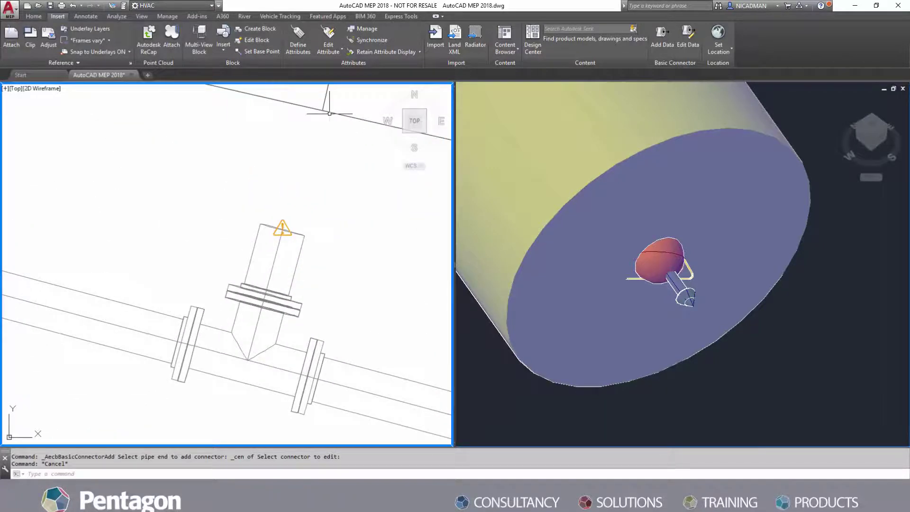
left_click(662, 38)
left_click(281, 229)
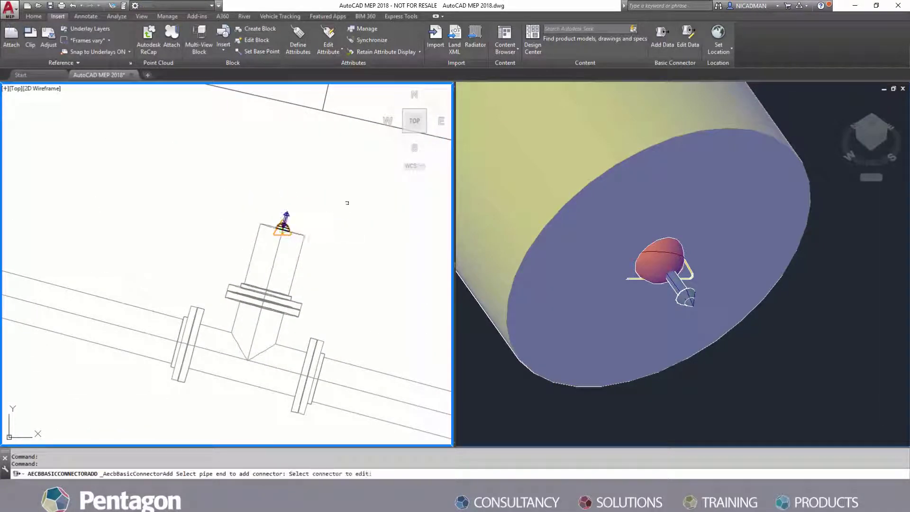
key("Escape")
Unload the corridor solids external reference from the MEP drawing
scroll(334, 220, "down", 3)
scroll(340, 220, "down", 4)
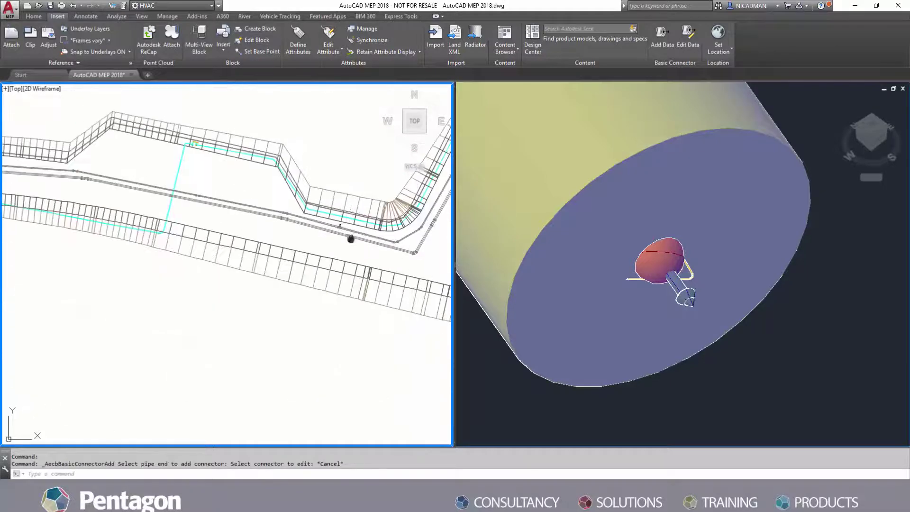
left_click(798, 278)
scroll(805, 282, "down", 5)
scroll(813, 285, "down", 10)
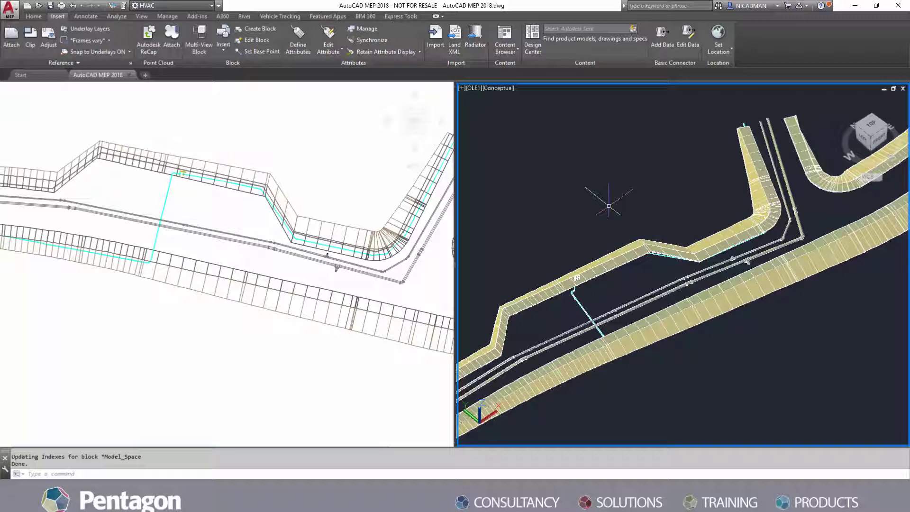
key("Return")
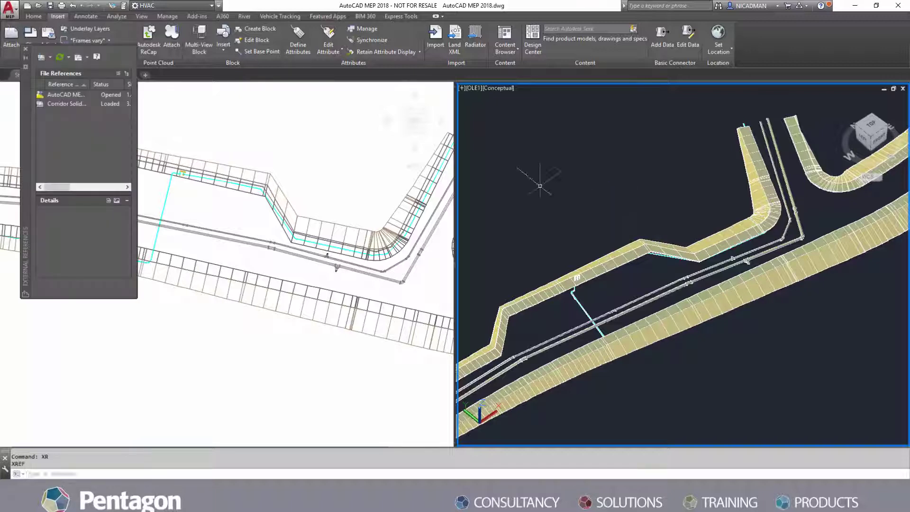
right_click(64, 103)
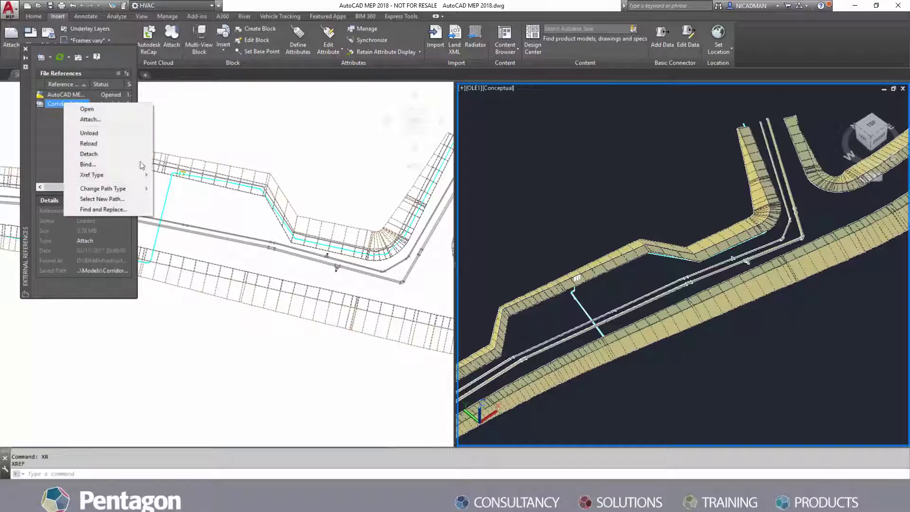
left_click(88, 133)
left_click(25, 48)
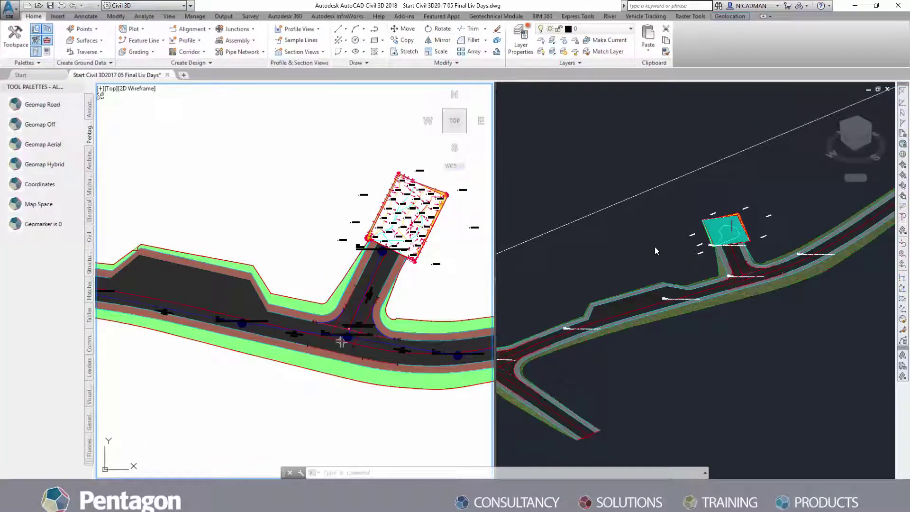
In the Civil 3D drawing, attach AutoCAD MEP 2018.dwg from the Coordination folder as an external reference with a relative path
left_click(655, 250)
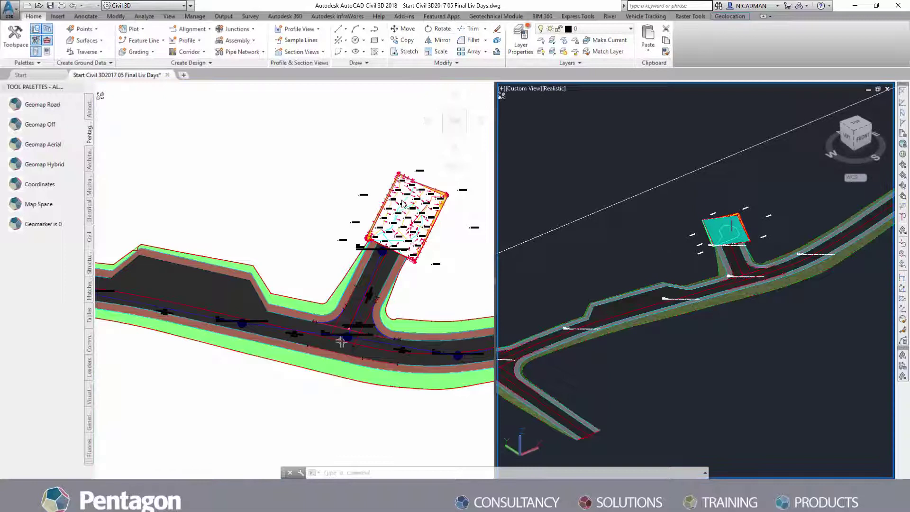
type("xr")
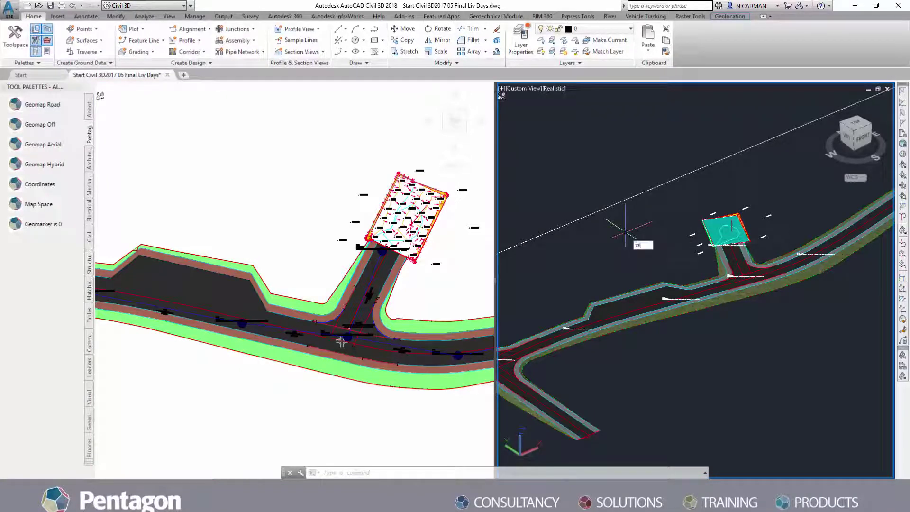
key("Return")
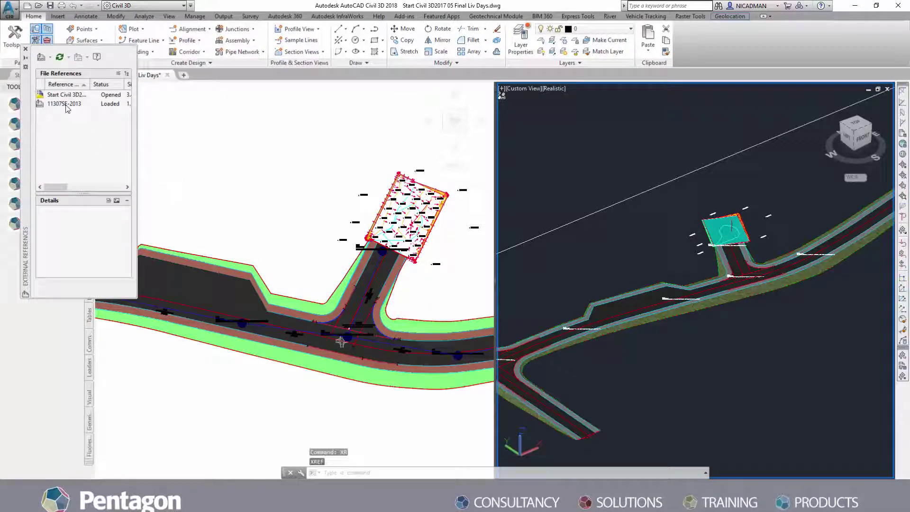
right_click(65, 123)
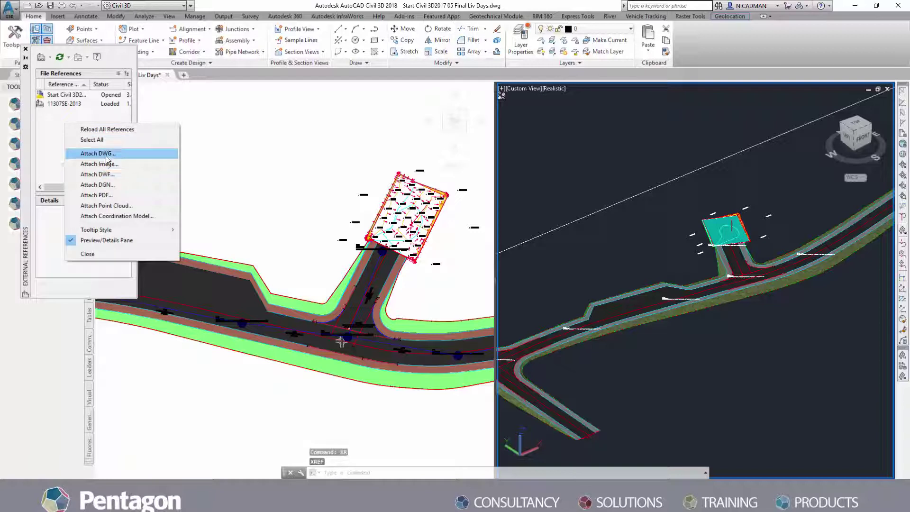
left_click(106, 157)
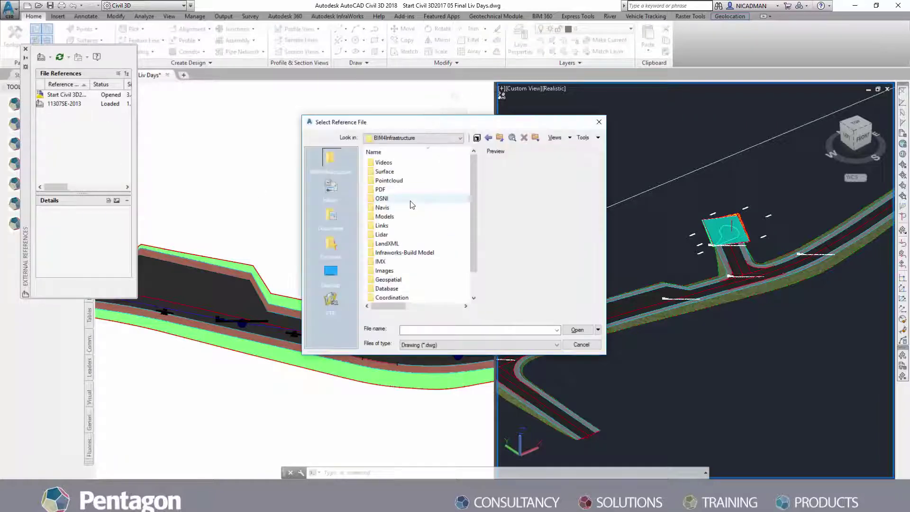
scroll(400, 223, "down", 1)
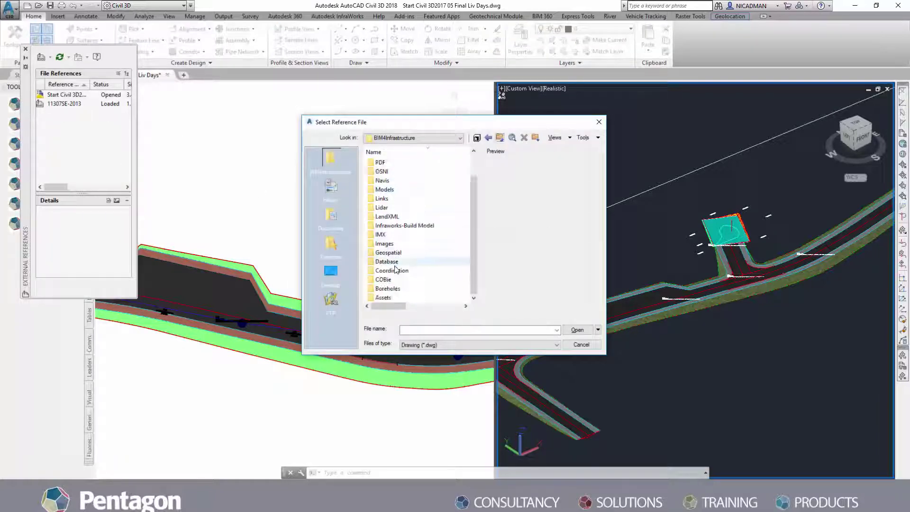
double_click(396, 269)
left_click(404, 172)
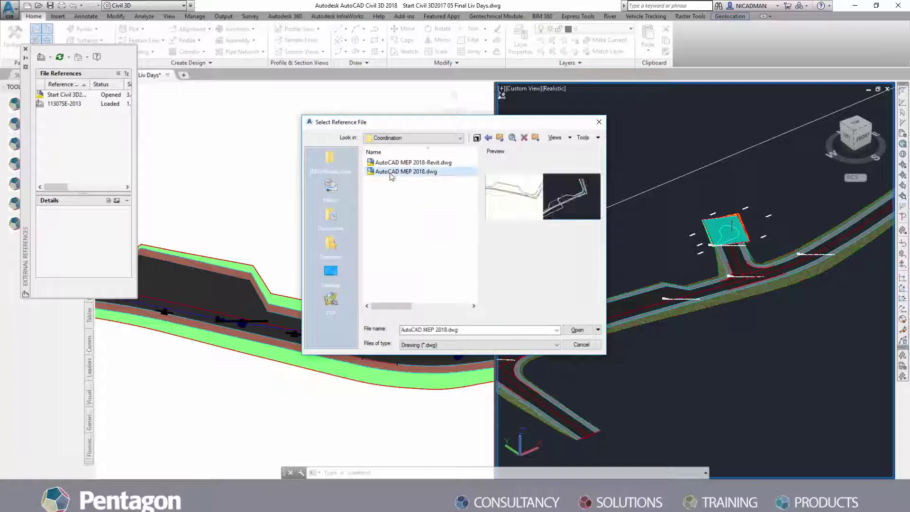
double_click(392, 173)
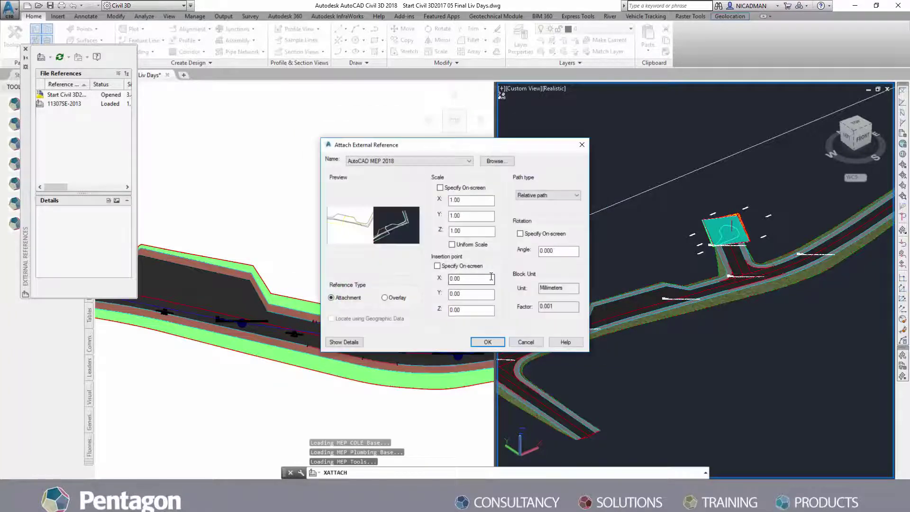
left_click(487, 341)
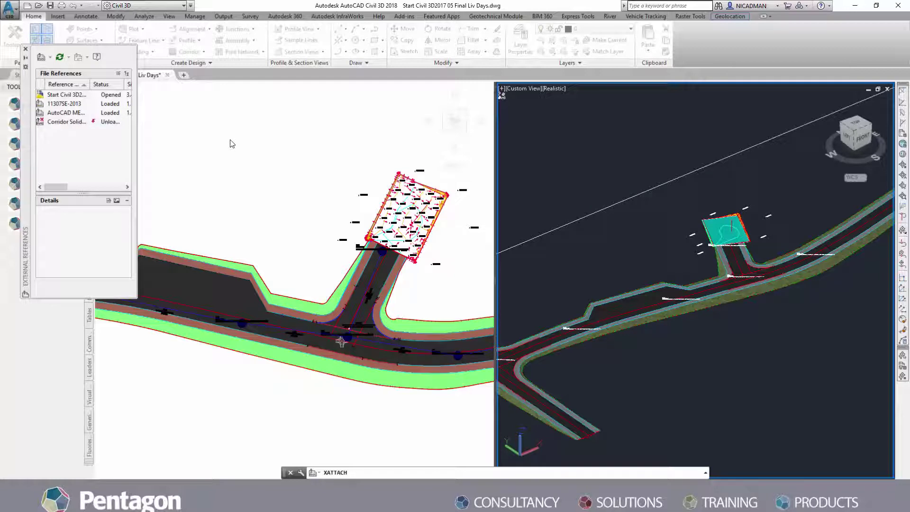
left_click(25, 50)
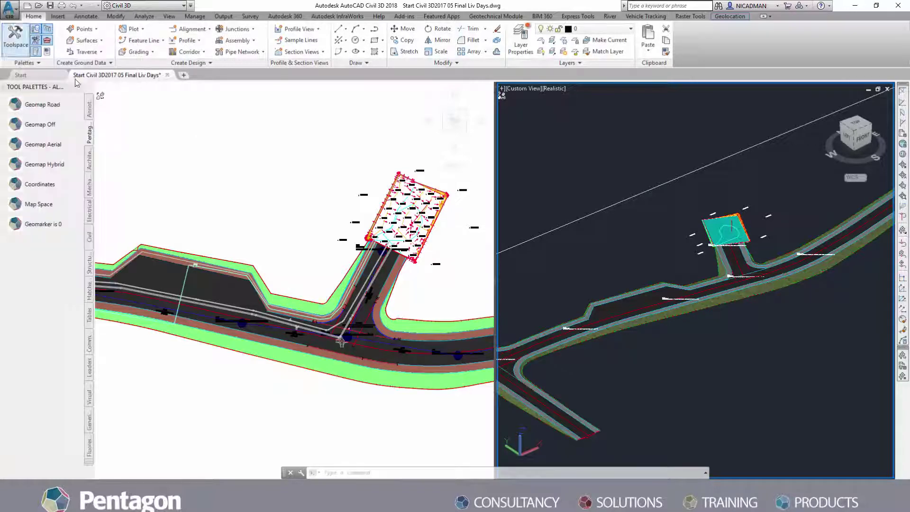
Examine the attached MEP services against the road corridor and drainage around the junction in both the plan and 3D views
left_click(382, 370)
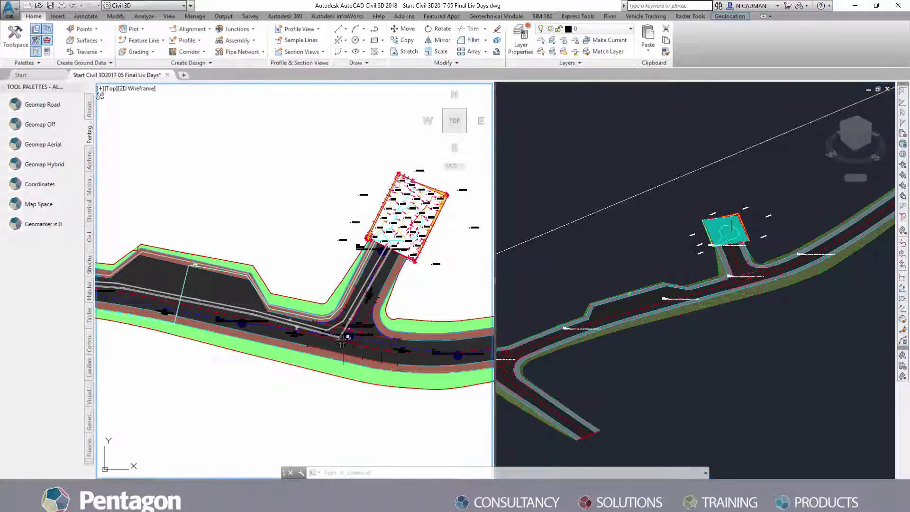
scroll(341, 340, "up", 5)
scroll(341, 340, "down", 3)
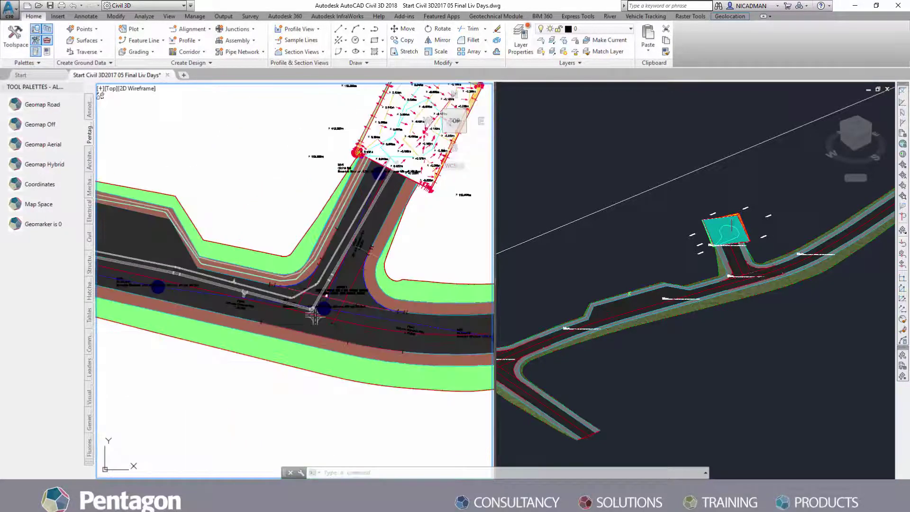
left_click(800, 336)
scroll(688, 269, "up", 6)
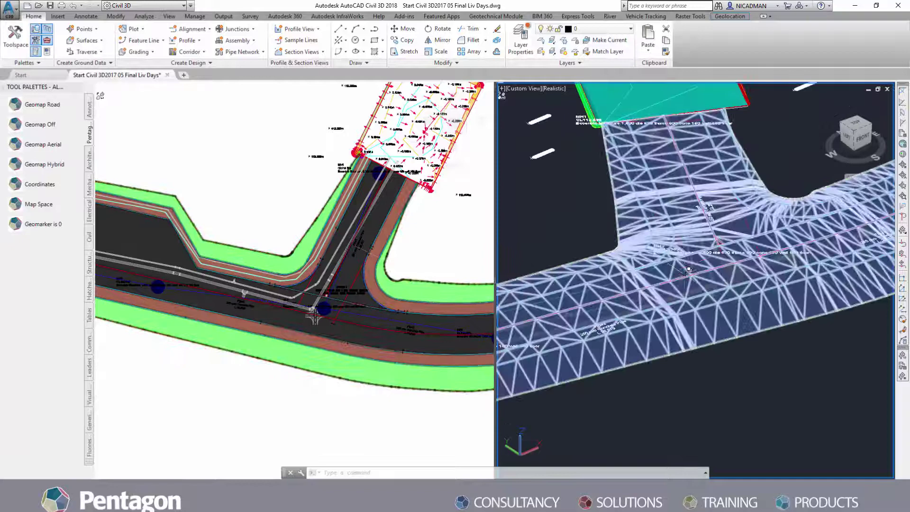
scroll(689, 269, "up", 3)
scroll(777, 126, "up", 3)
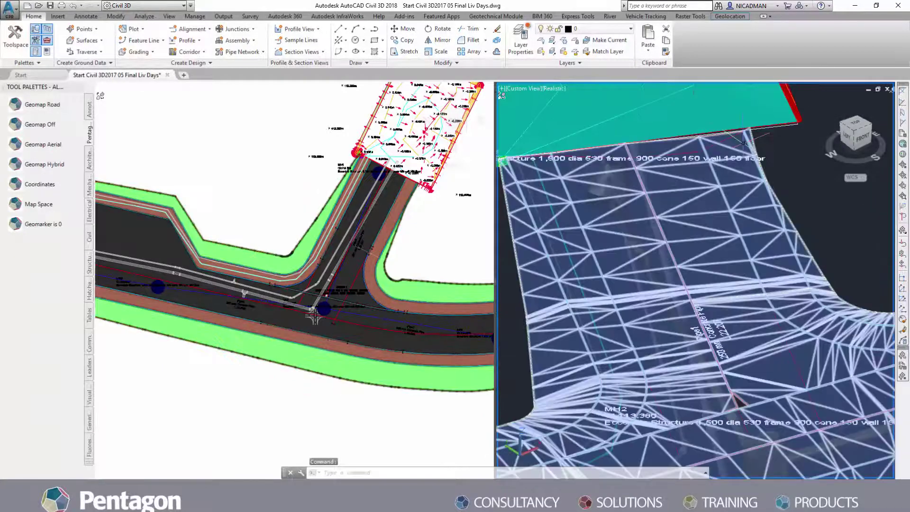
scroll(743, 144, "down", 5)
scroll(772, 274, "up", 4)
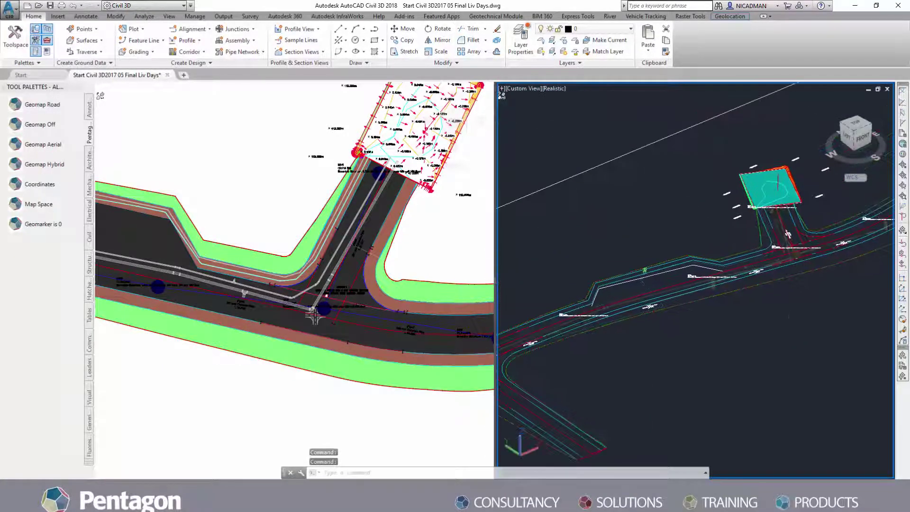
Set the 3D viewport to the Conceptual visual style and inspect the services beneath the corridor from the front
left_click(551, 90)
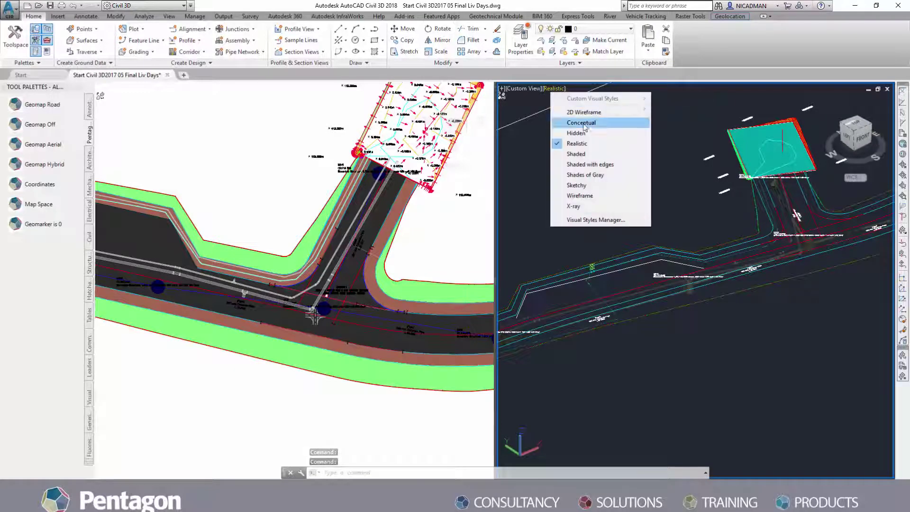
left_click(582, 121)
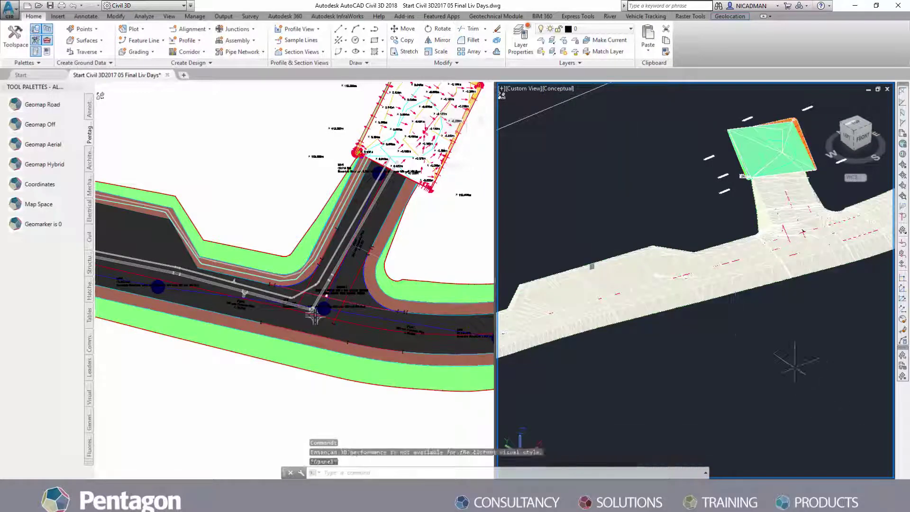
mouse_move(777, 331)
middle_mouse_down("shift")
mouse_move(712, 219)
mouse_move(741, 412)
middle_mouse_up("shift")
middle_click_drag(730, 240, 738, 275)
scroll(738, 274, "up", 8)
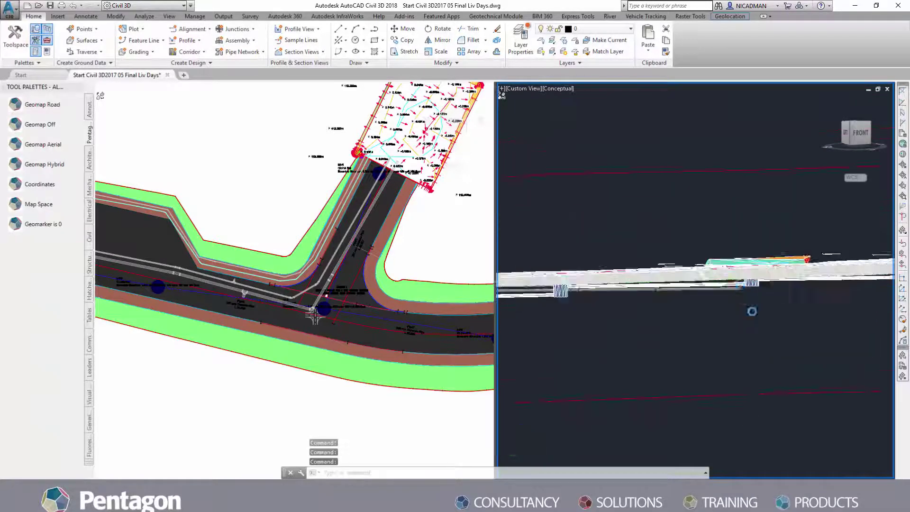
middle_click_drag(722, 232, 727, 322, "shift")
scroll(727, 322, "down", 10)
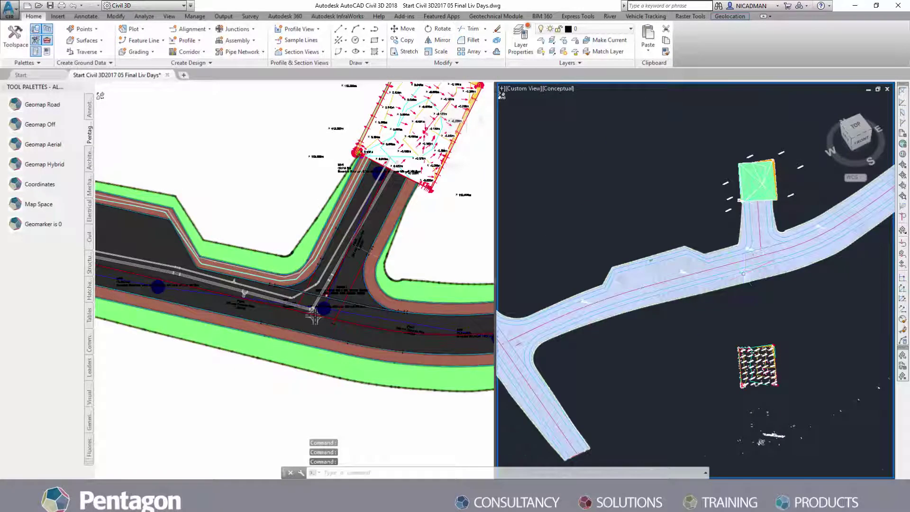
Hide the road corridor object so that the underground services are exposed
scroll(746, 274, "up", 2)
left_click(739, 277)
right_click(739, 281)
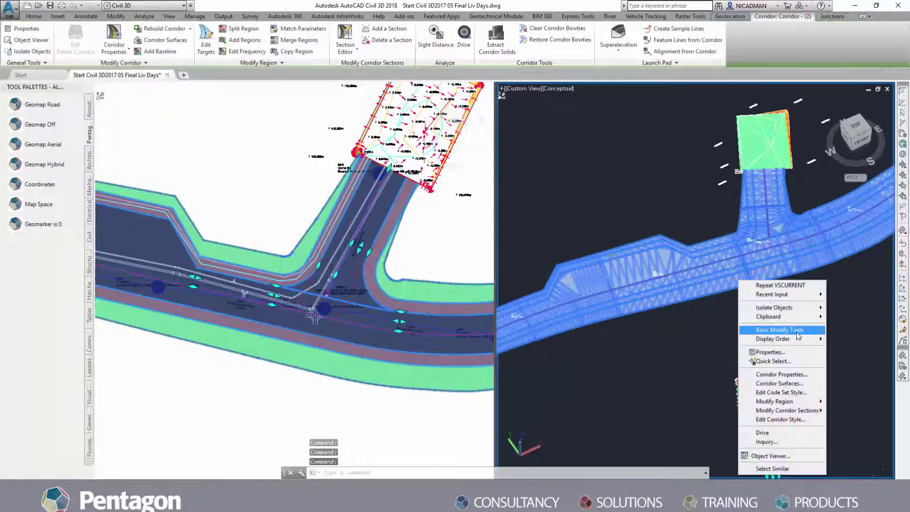
mouse_move(783, 311)
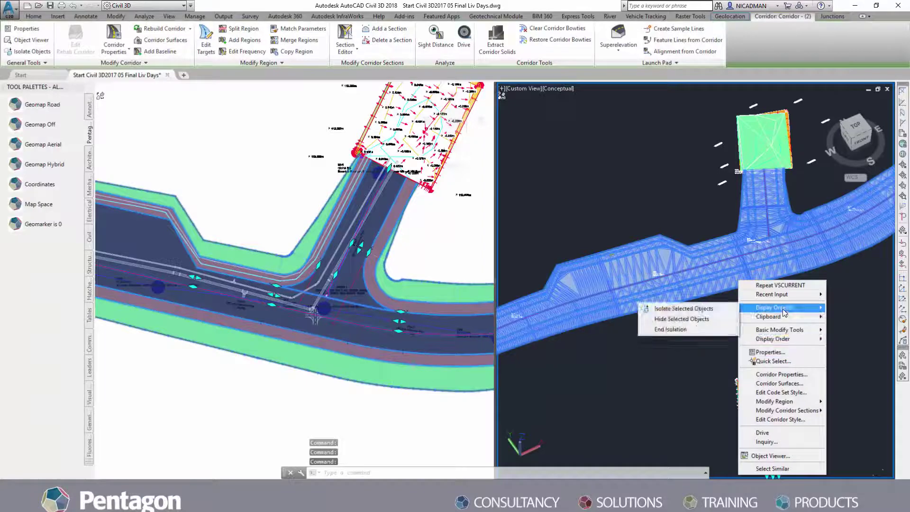
left_click(687, 319)
key("Escape")
Set the 3D viewport to the 2D Wireframe visual style and check the pipes around manhole MH2
left_click(556, 88)
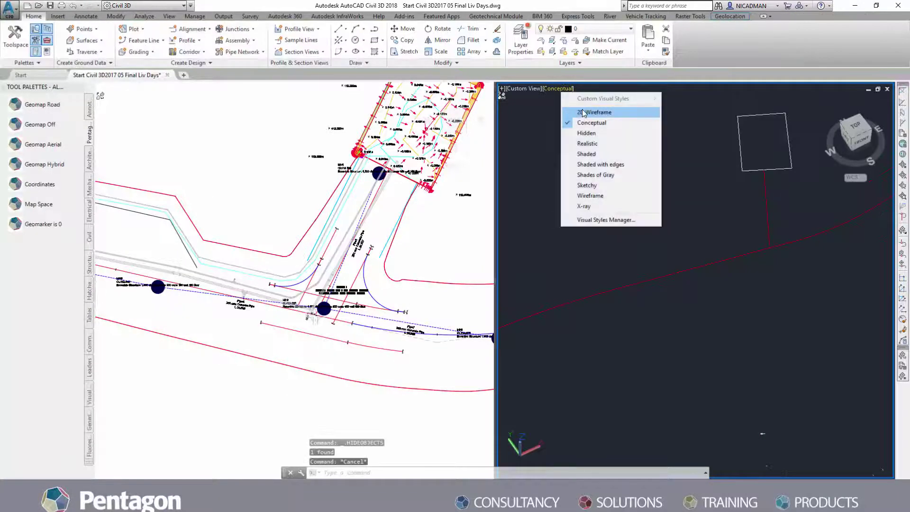
left_click(581, 114)
scroll(762, 269, "up", 5)
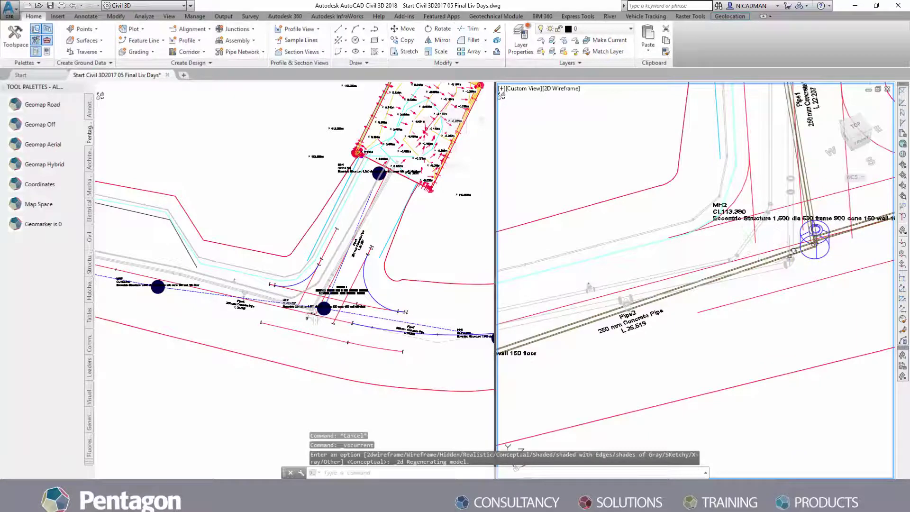
scroll(795, 257, "down", 4)
Examine the tee branches and their connectors beside Pipe2 in the plan view
left_click(315, 345)
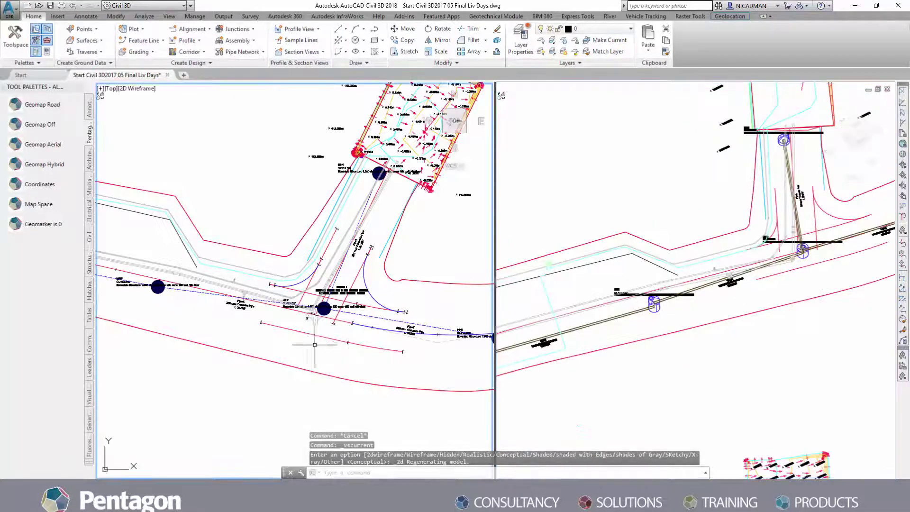
middle_click_drag(232, 297, 342, 240)
scroll(364, 235, "up", 6)
scroll(407, 241, "up", 2)
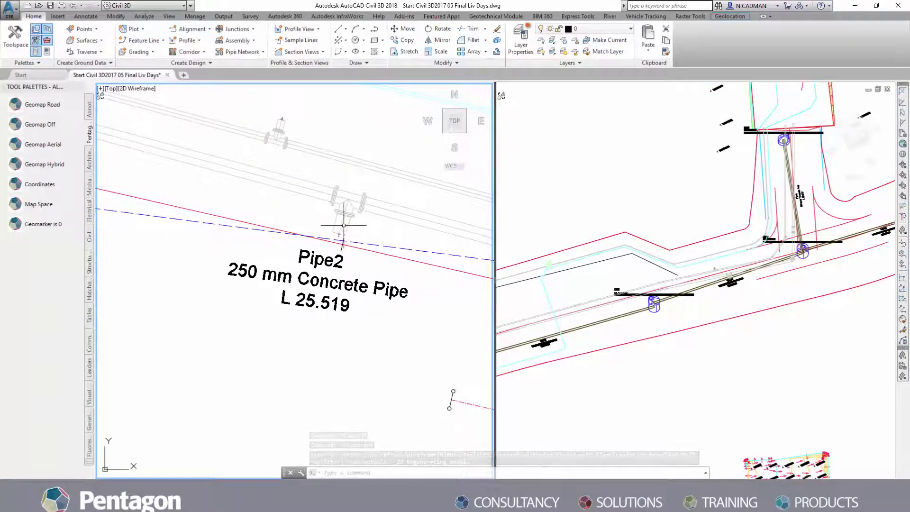
scroll(340, 237, "up", 7)
scroll(337, 226, "down", 5)
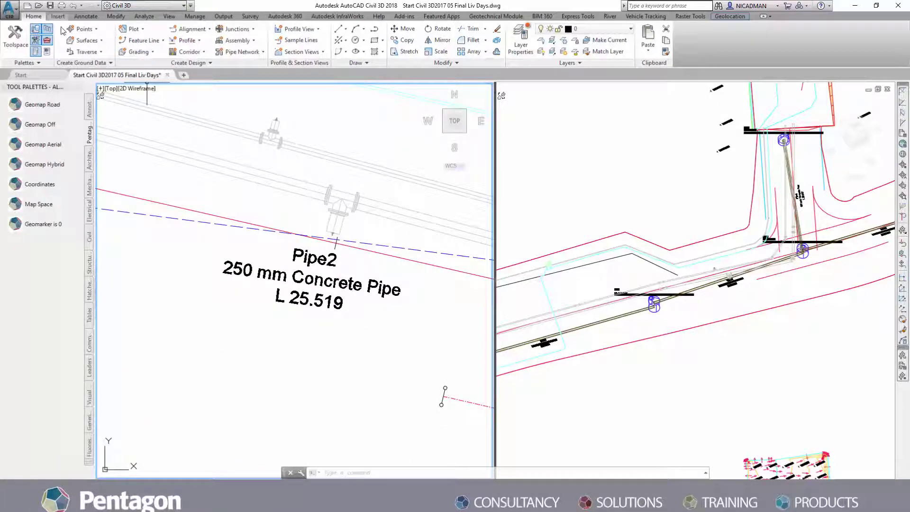
Create a pressure pipe network named Watermain with the UKIE Sample parts list and no surface or alignment assigned
left_click(239, 52)
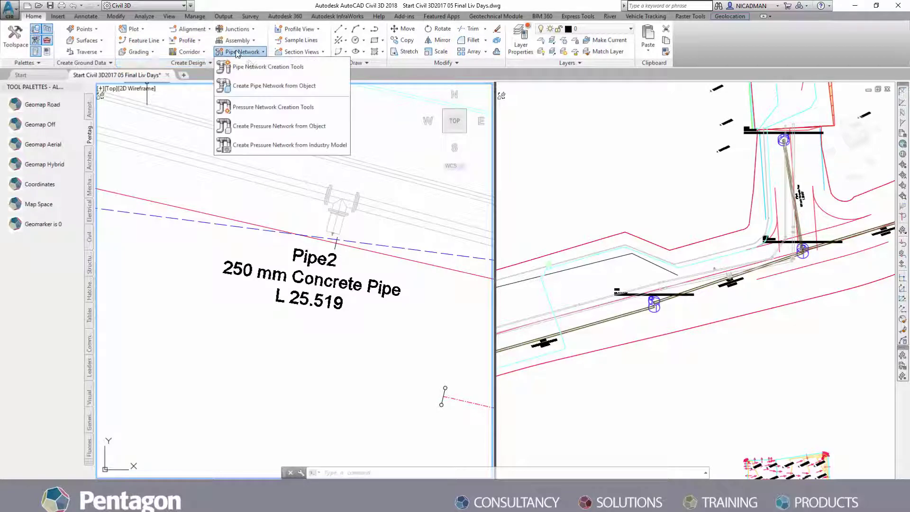
left_click(262, 108)
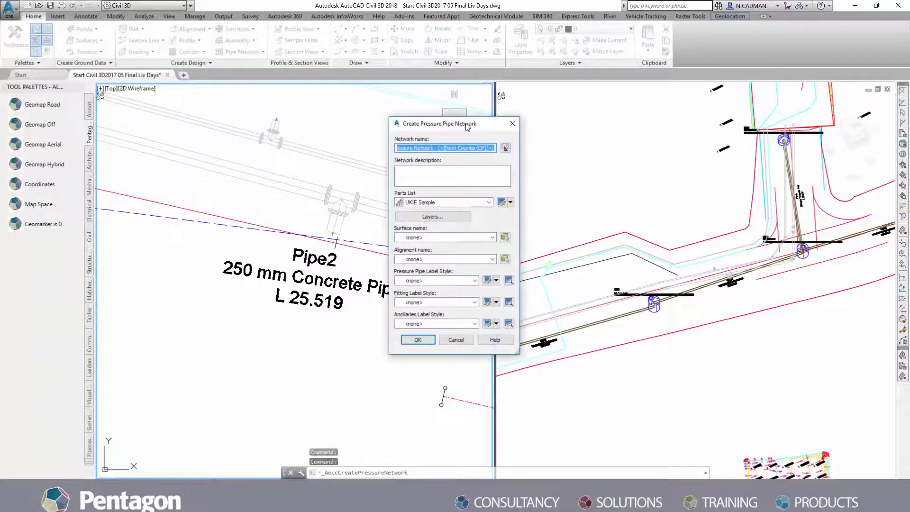
left_click_drag(467, 126, 588, 149)
type("Watermain")
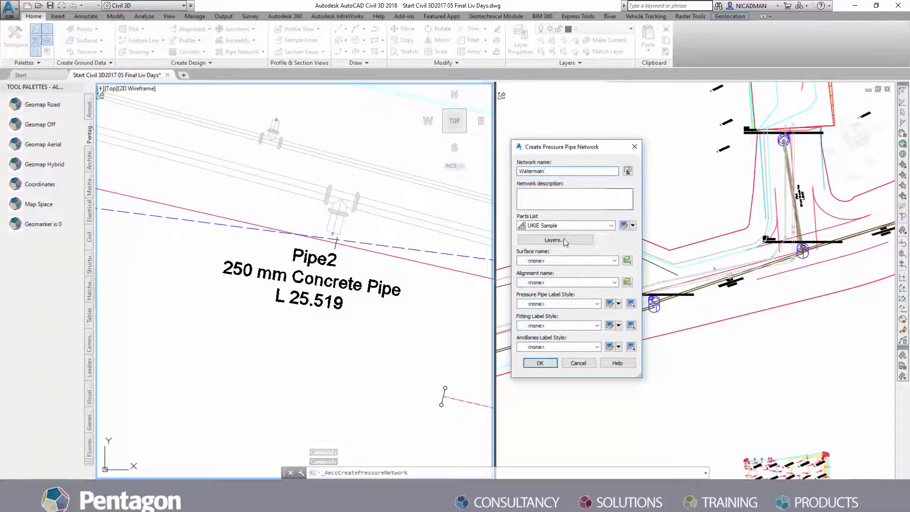
left_click(555, 261)
left_click(581, 260)
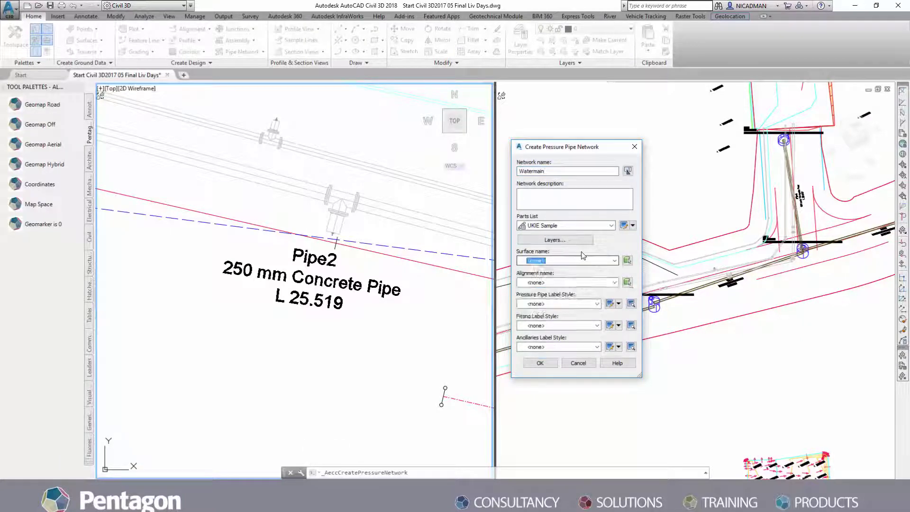
left_click(560, 283)
left_click(564, 284)
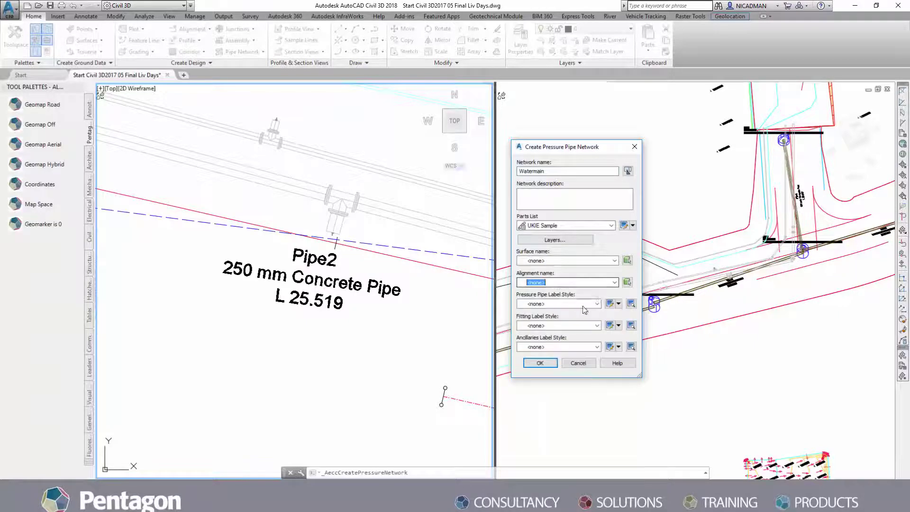
left_click(540, 363)
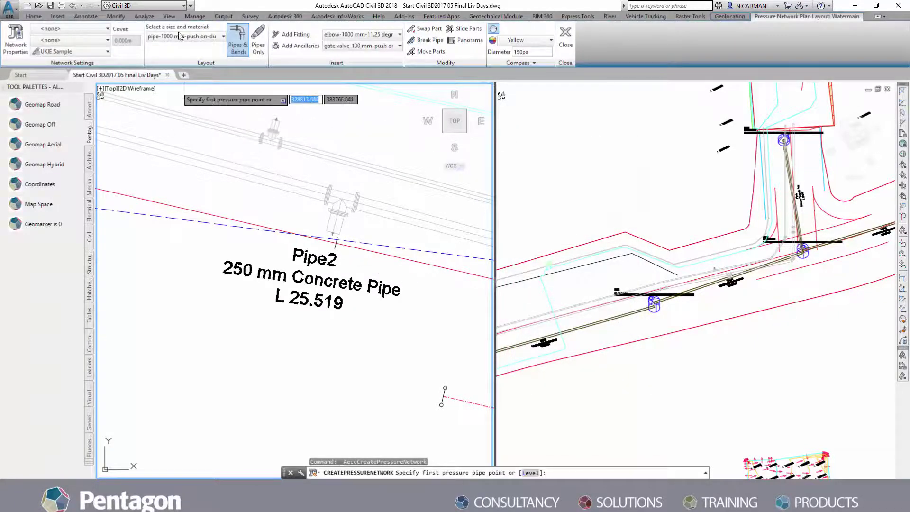
Choose the 300 mm push-on pipe, the 300 mm 11.25 degree elbow and the 300 mm gate valve for the Watermain layout
left_click(178, 32)
left_click(204, 147)
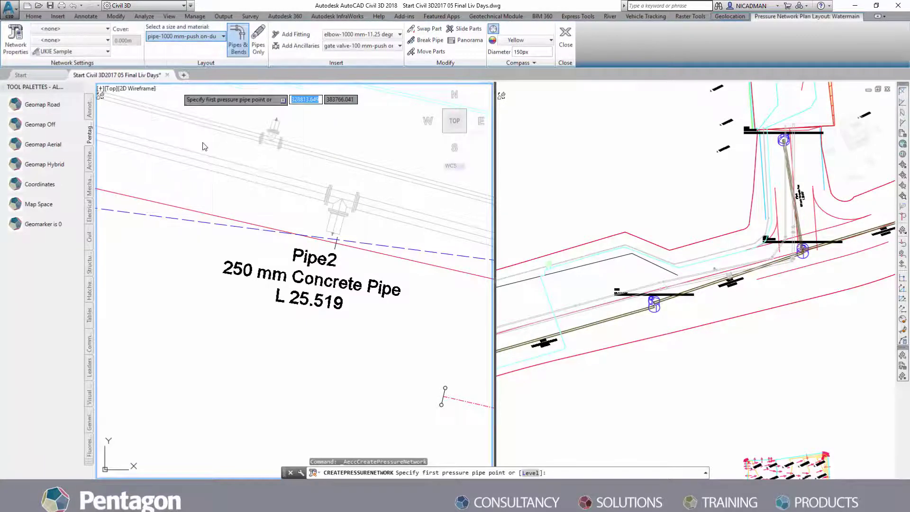
left_click(379, 35)
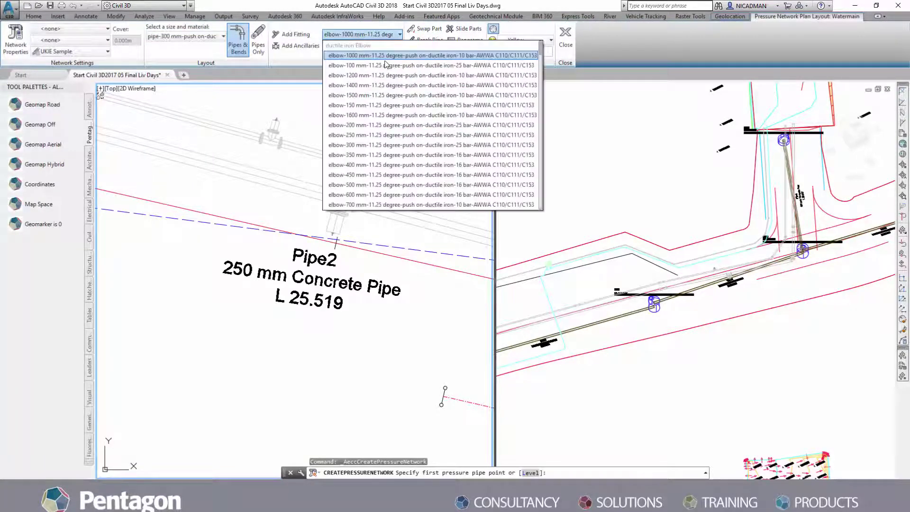
left_click(371, 145)
left_click(356, 46)
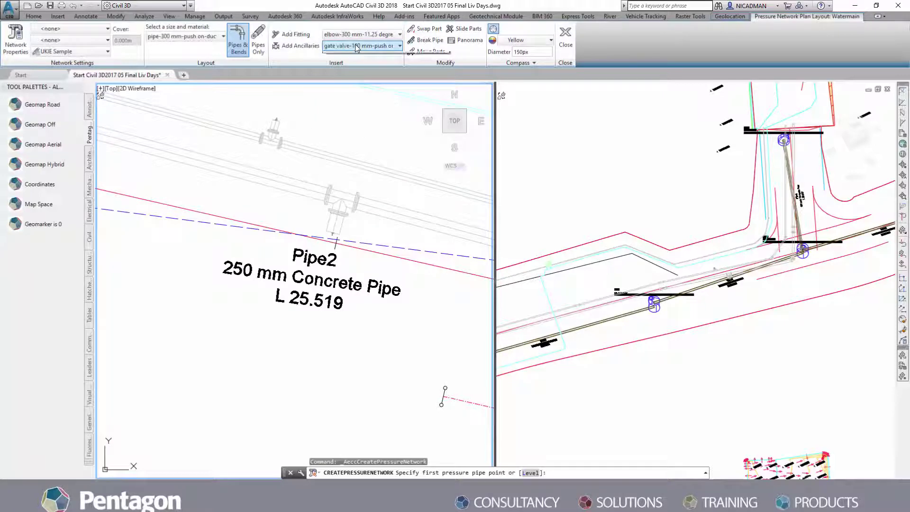
left_click(382, 107)
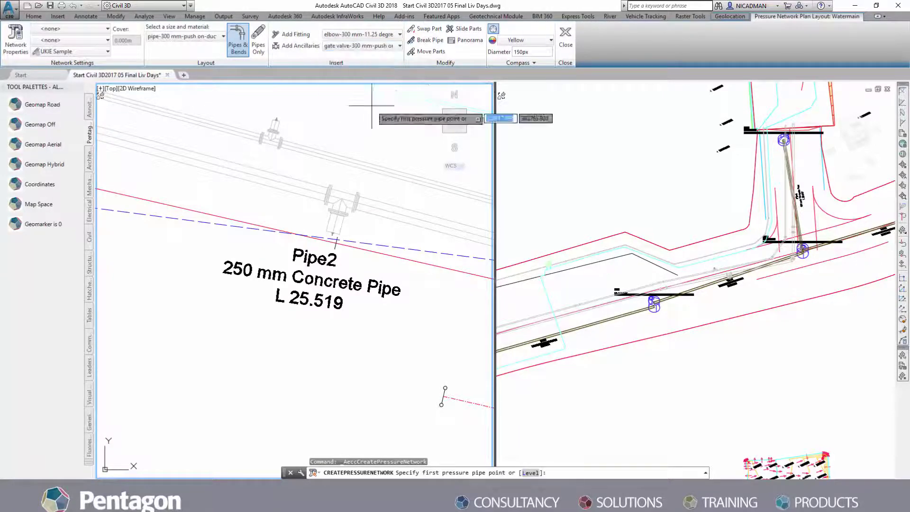
Draw the first 300 mm pressure pipe from the node of the larger tee's connector, running past the Pipe2 label
scroll(335, 229, "up", 6)
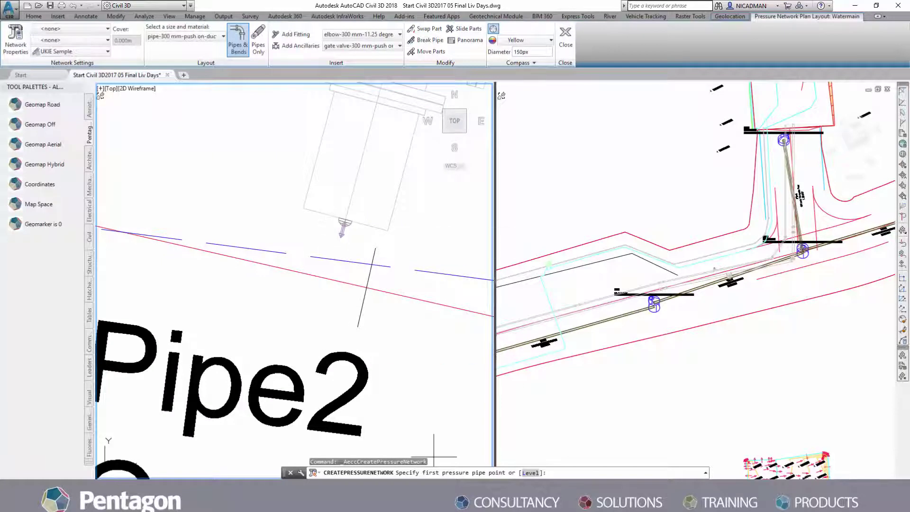
left_click(687, 484)
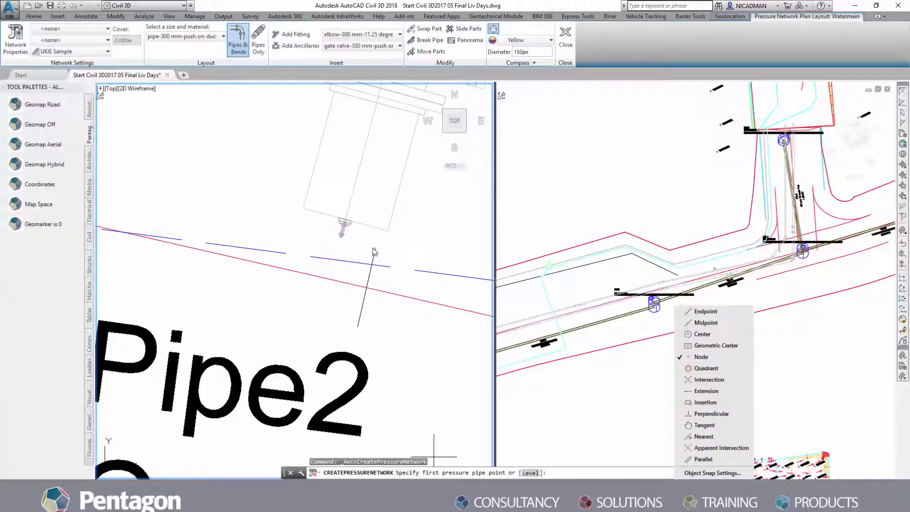
left_click(332, 235)
left_click(344, 220)
scroll(298, 294, "down", 6)
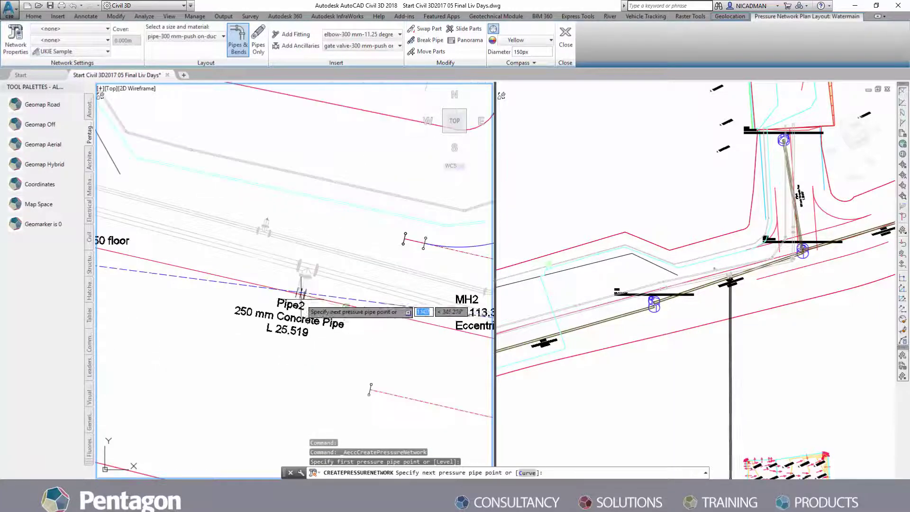
middle_click_drag(315, 345, 351, 243)
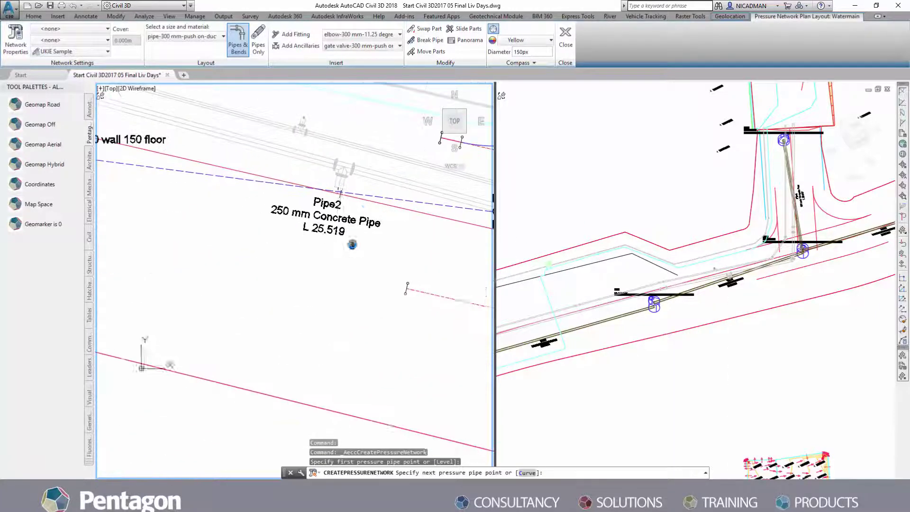
left_click(300, 334)
Continue the 300 mm pipe run eastward along the road with two further segments and end the run
scroll(363, 325, "down", 4)
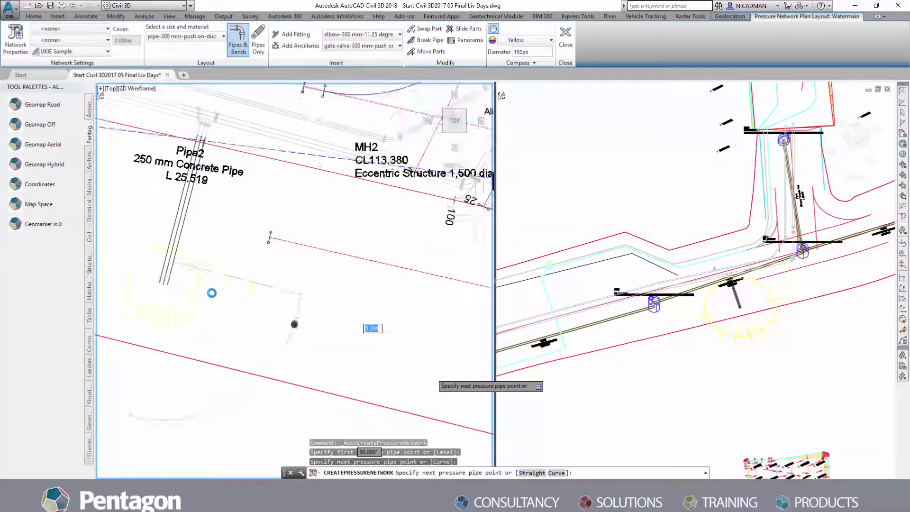
left_click(306, 314)
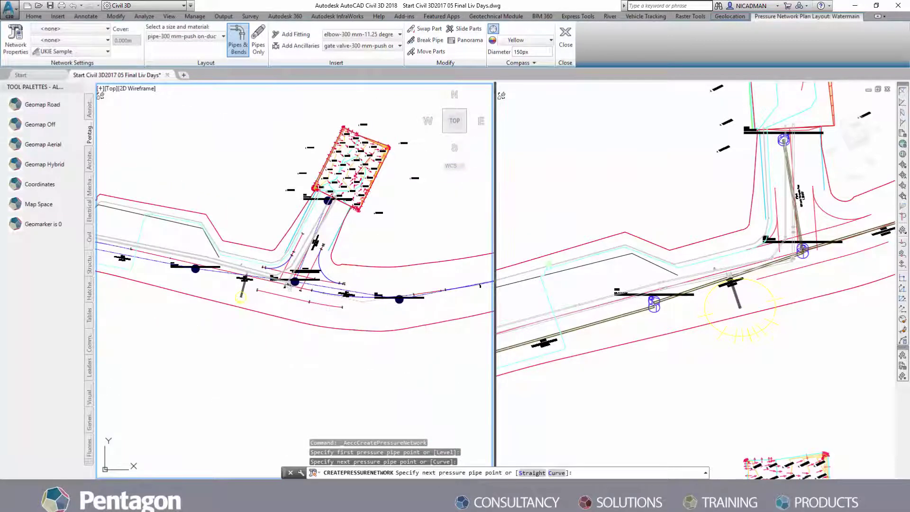
scroll(346, 319, "up", 2)
left_click(346, 317)
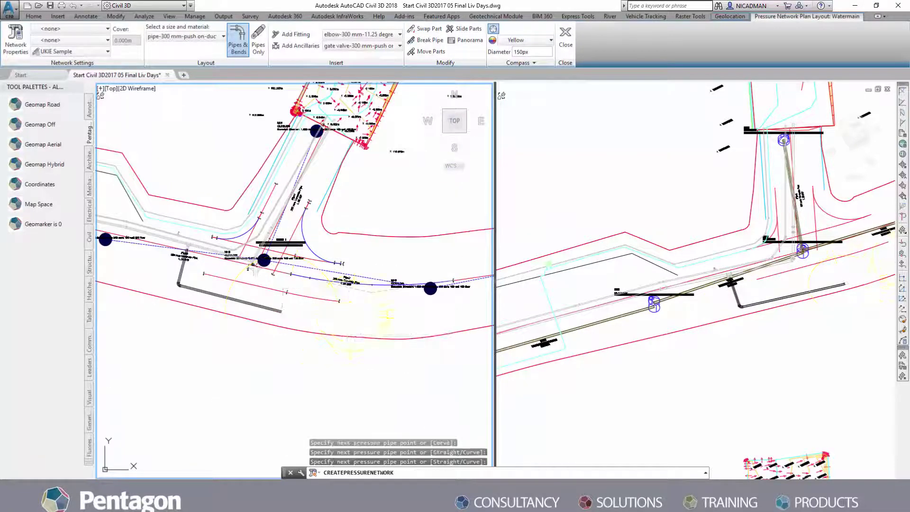
right_click(274, 282)
left_click(273, 282)
Draw a 150 mm pressure pipe from the smaller tee's connector northward across the verge, with a bend to a short eastward segment
scroll(284, 257, "up", 6)
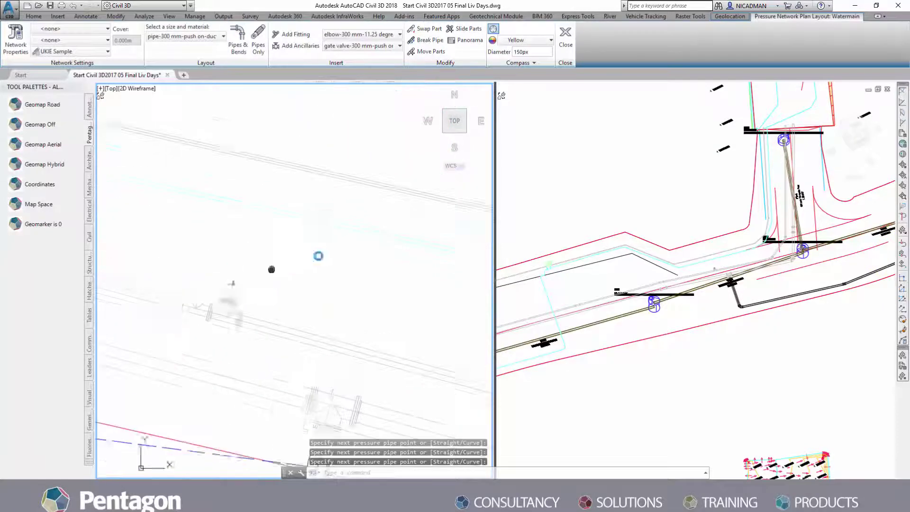
left_click(204, 39)
left_click(180, 91)
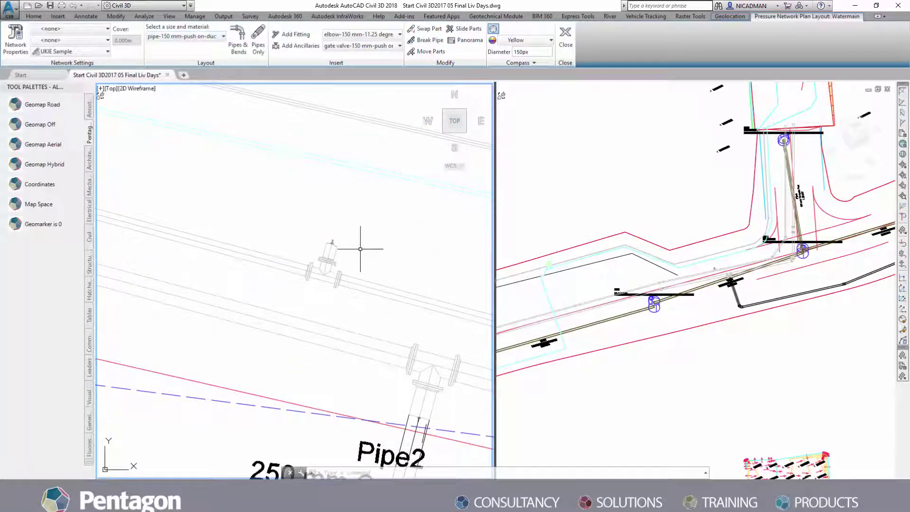
left_click(242, 39)
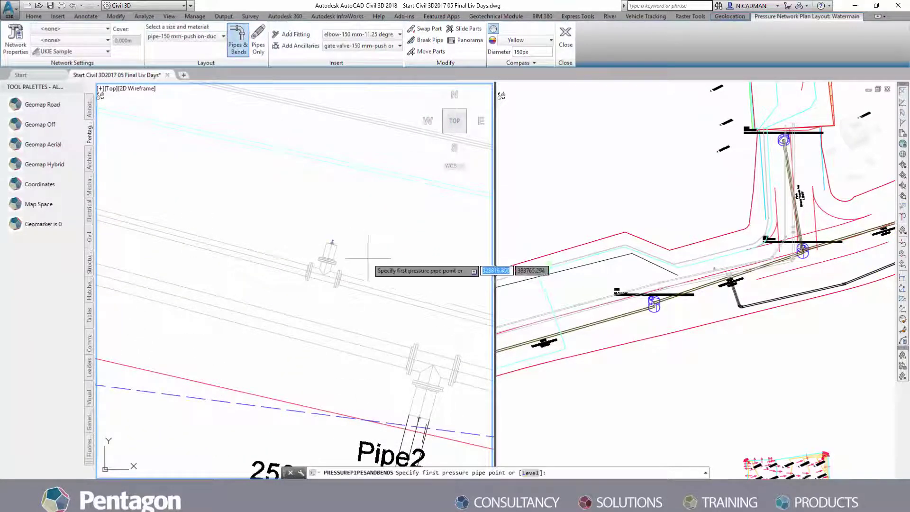
left_click(332, 244)
scroll(331, 243, "down", 5)
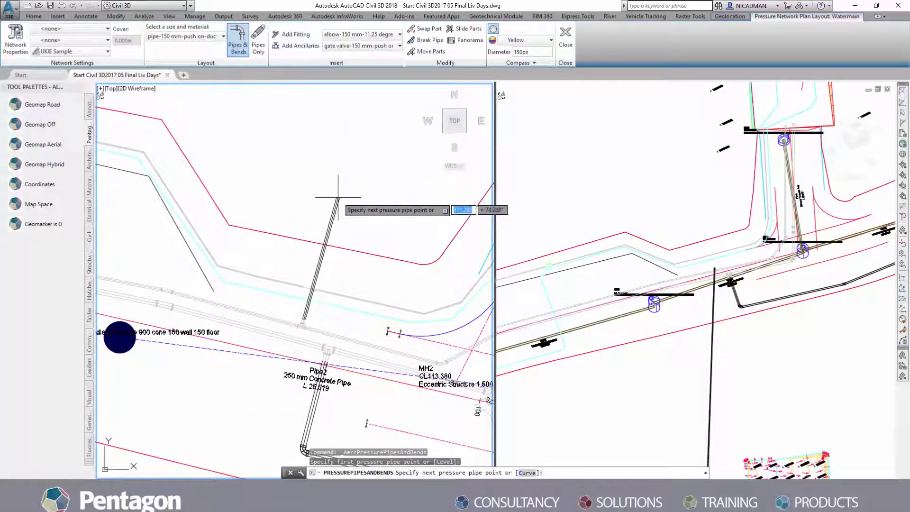
left_click(339, 198)
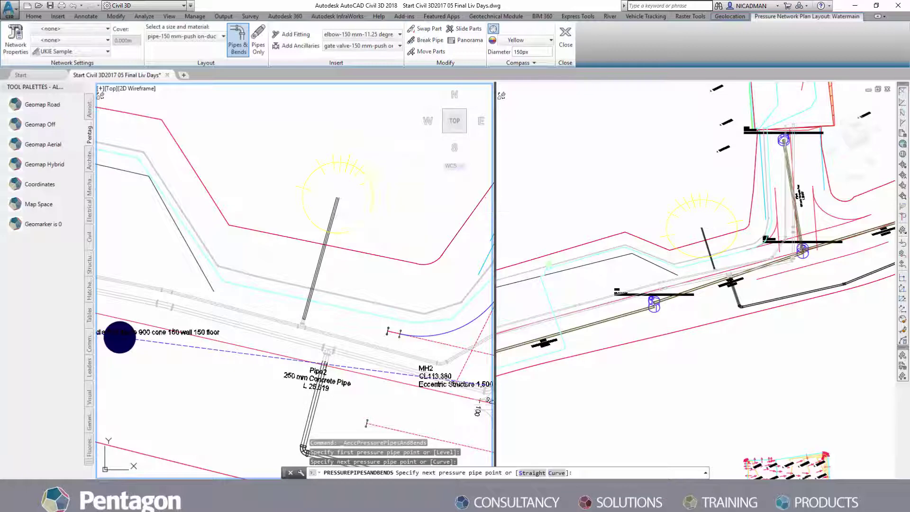
left_click(394, 213)
right_click(355, 172)
left_click(371, 176)
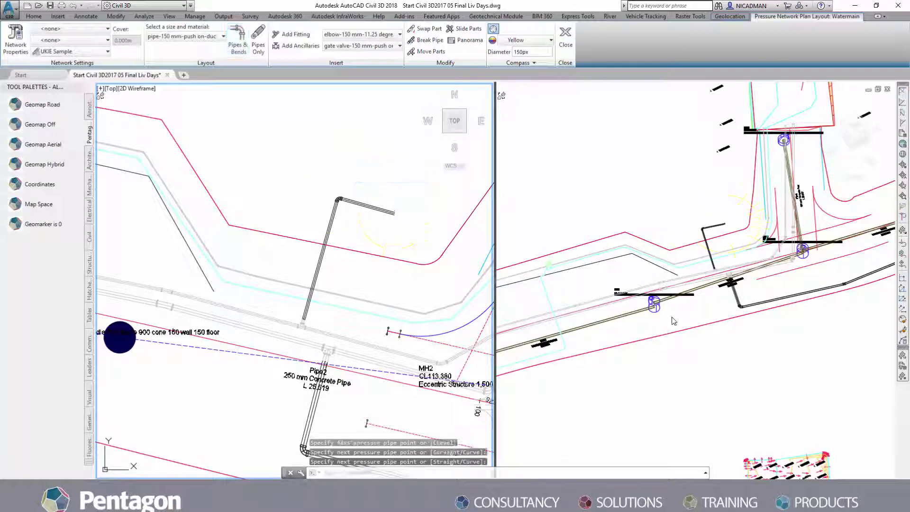
Examine the new pressure pipes at the tee connectors in 3D and in plan, including with the corridor shown in Realistic style
left_click(670, 318)
key("Escape")
scroll(735, 326, "up", 6)
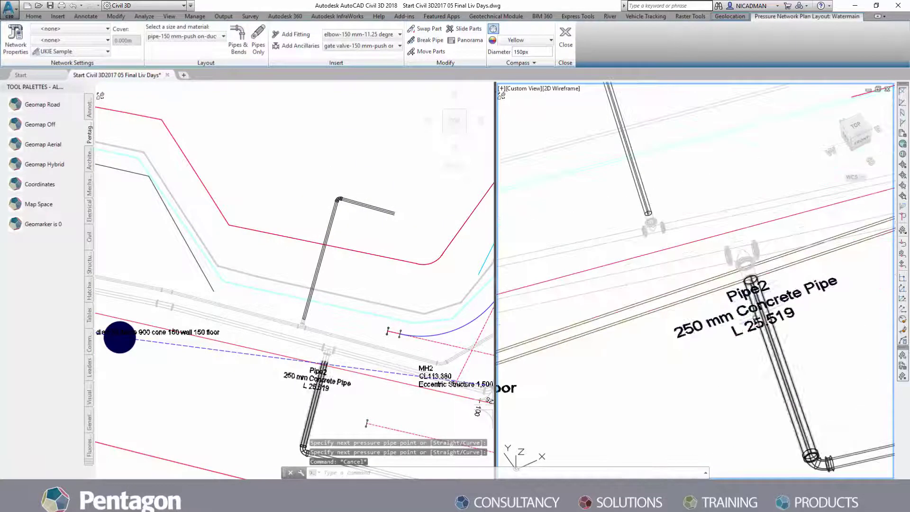
scroll(735, 326, "down", 6)
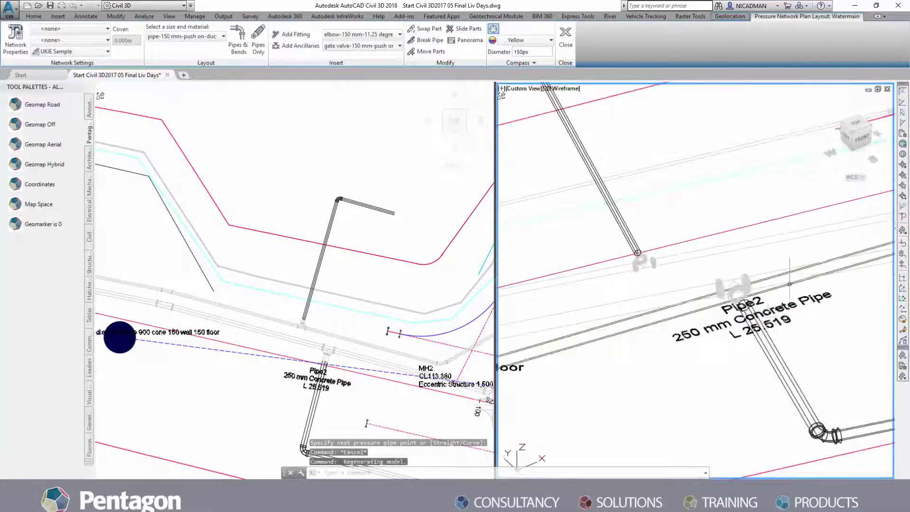
mouse_move(563, 117)
middle_mouse_down()
mouse_move(757, 371)
mouse_move(695, 227)
mouse_move(704, 369)
mouse_move(725, 429)
middle_mouse_up()
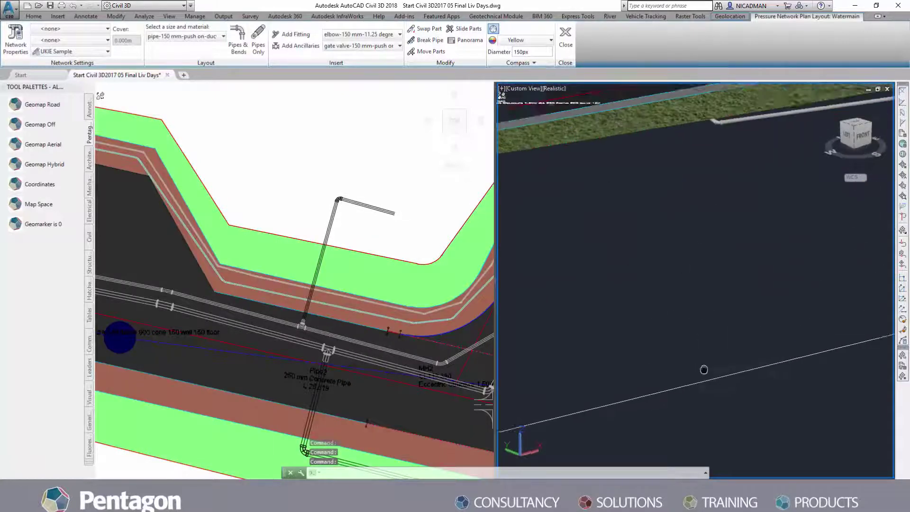
middle_click_drag(724, 186, 696, 367)
scroll(732, 293, "up", 3)
scroll(703, 255, "down", 8)
scroll(326, 400, "up", 5)
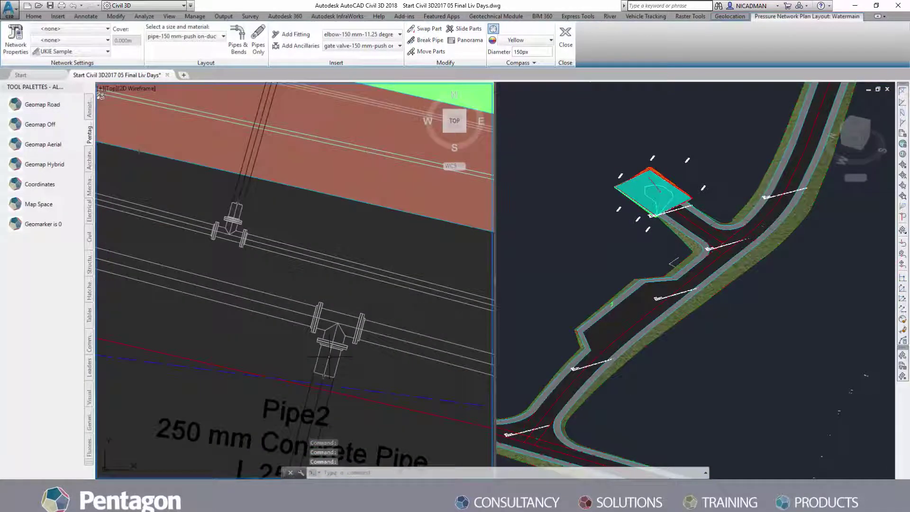
scroll(326, 399, "down", 2)
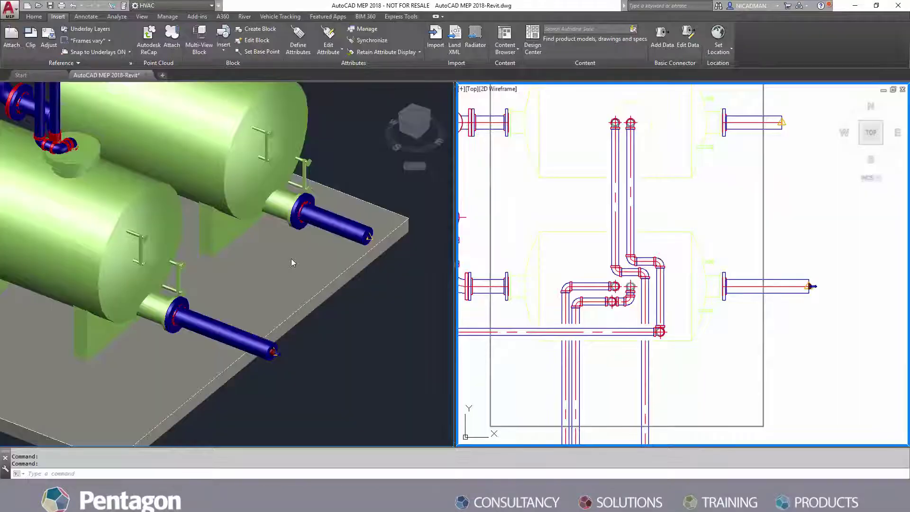
Switch to AutoCAD MEP and examine the connector at the end of the front tank's outlet pipe in 3D
left_click(345, 326)
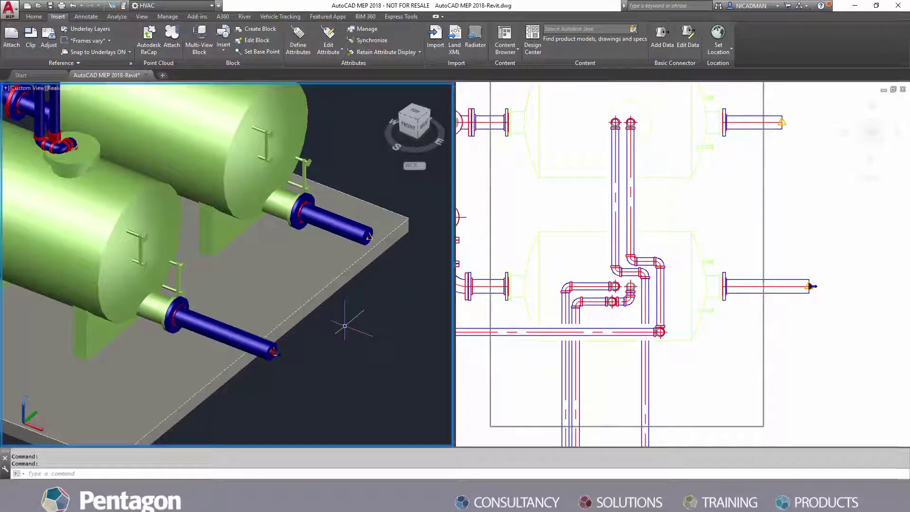
scroll(285, 364, "up", 4)
scroll(314, 355, "down", 8)
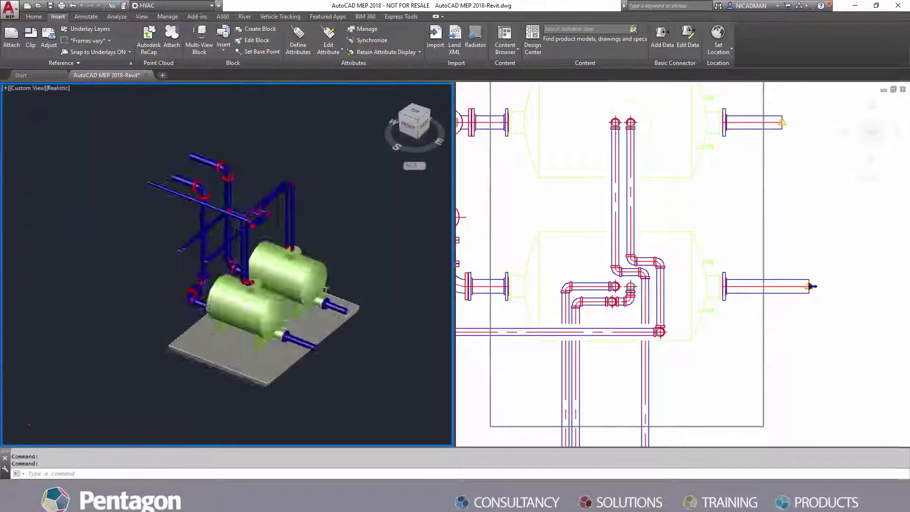
scroll(323, 350, "up", 3)
mouse_move(324, 350)
middle_mouse_down("shift")
mouse_move(305, 362)
mouse_move(315, 363)
middle_mouse_up("shift")
scroll(306, 358, "up", 6)
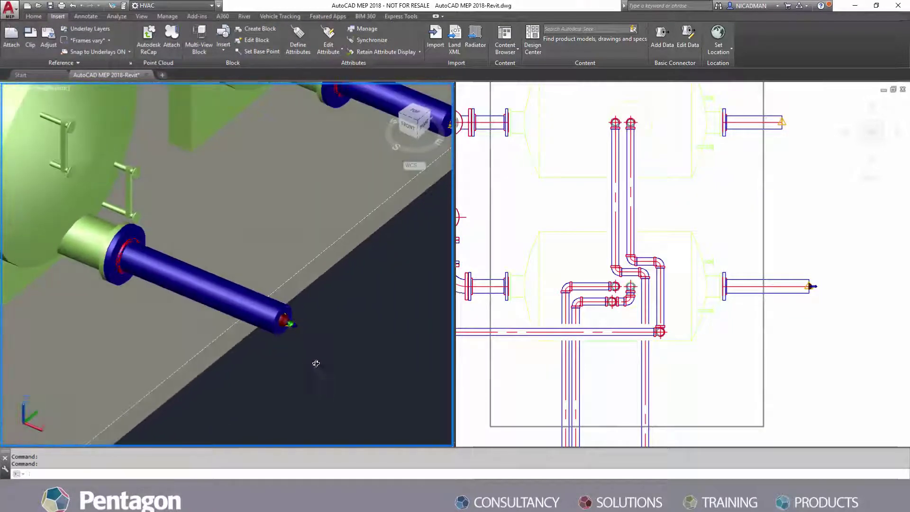
scroll(316, 363, "down", 4)
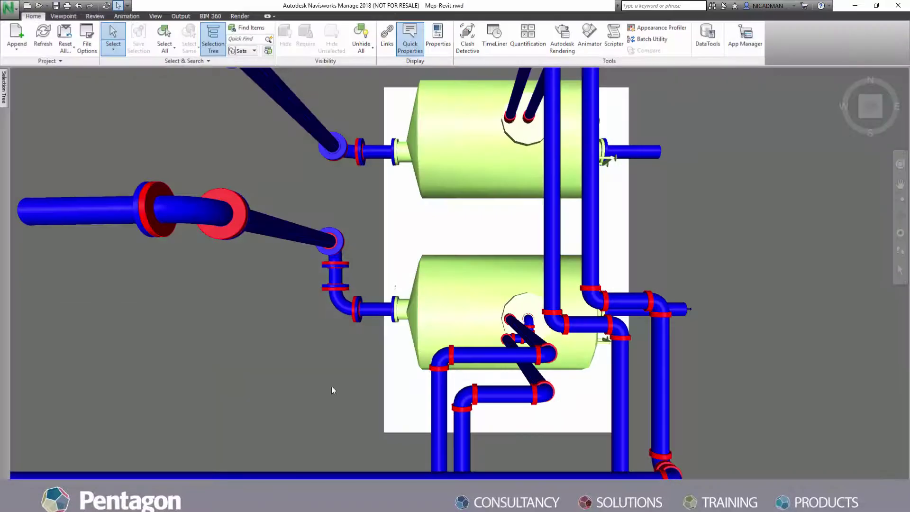
Switch to the Mep-Revit model in Navisworks Manage and examine the connector on the front tank's outlet pipe
middle_click_drag(644, 355, 474, 289, "shift")
middle_click_drag(629, 320, 520, 285)
scroll(545, 353, "up", 4)
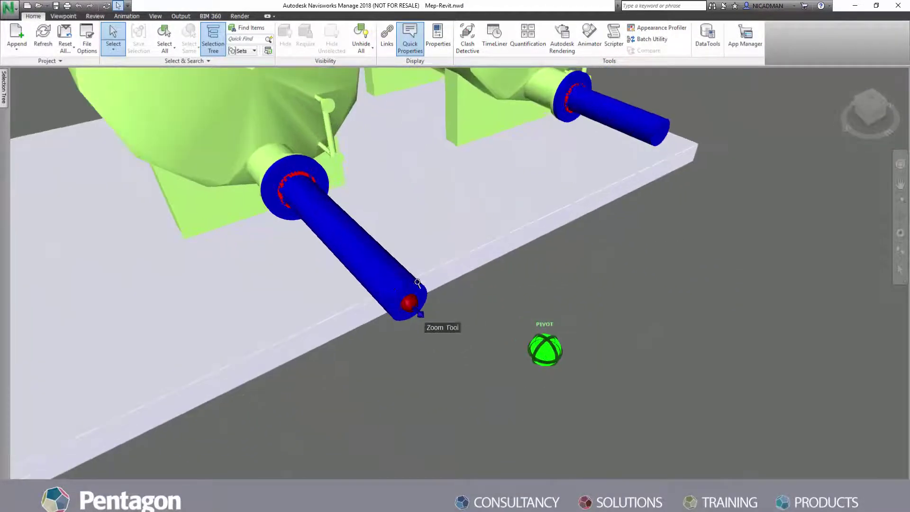
scroll(425, 317, "down", 4)
middle_click_drag(409, 320, 466, 332, "shift")
middle_click_drag(436, 296, 518, 363)
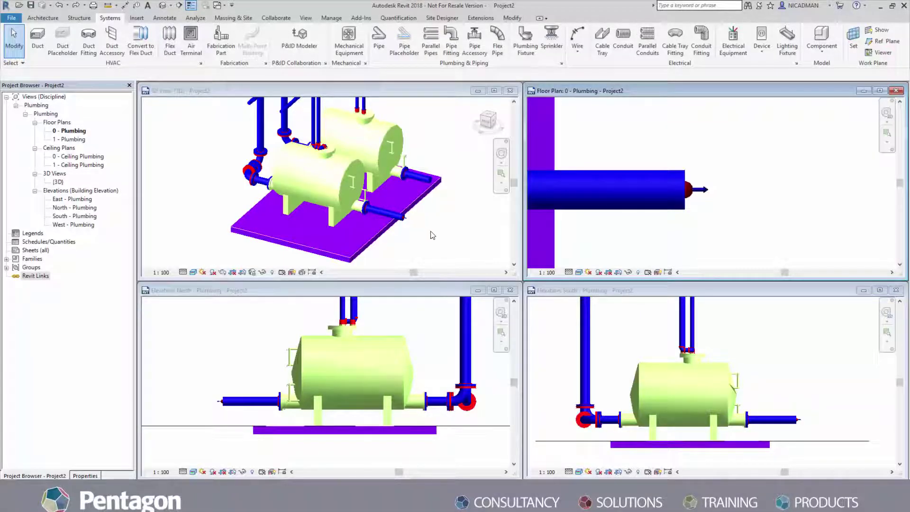
Switch to Project2 in Revit and examine the connector on the front tank's outlet pipe in the 3D view
left_click(432, 235)
middle_click_drag(406, 222, 398, 230, "shift")
scroll(397, 229, "up", 10)
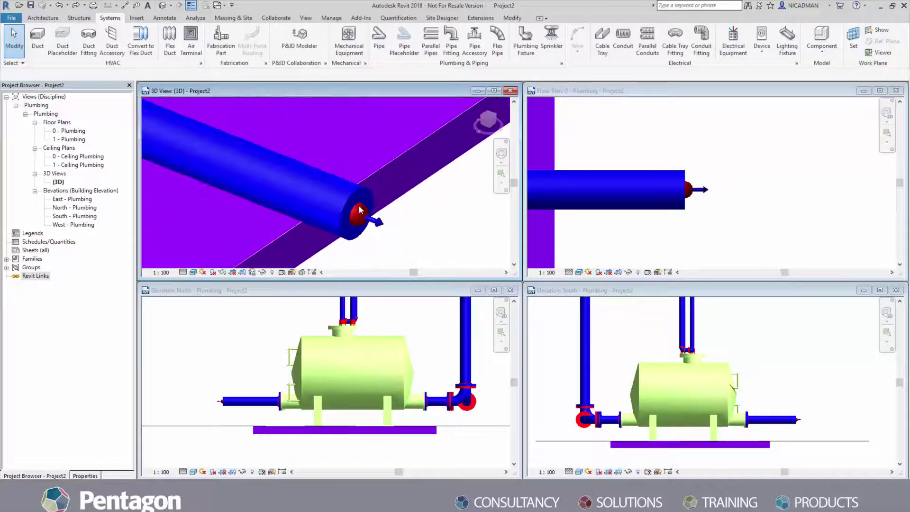
scroll(373, 227, "down", 5)
left_click(771, 201)
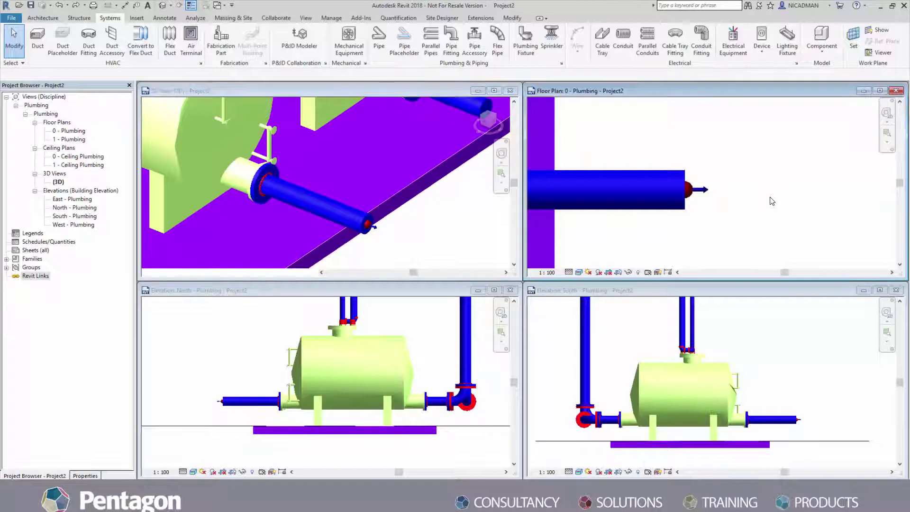
scroll(802, 205, "down", 3)
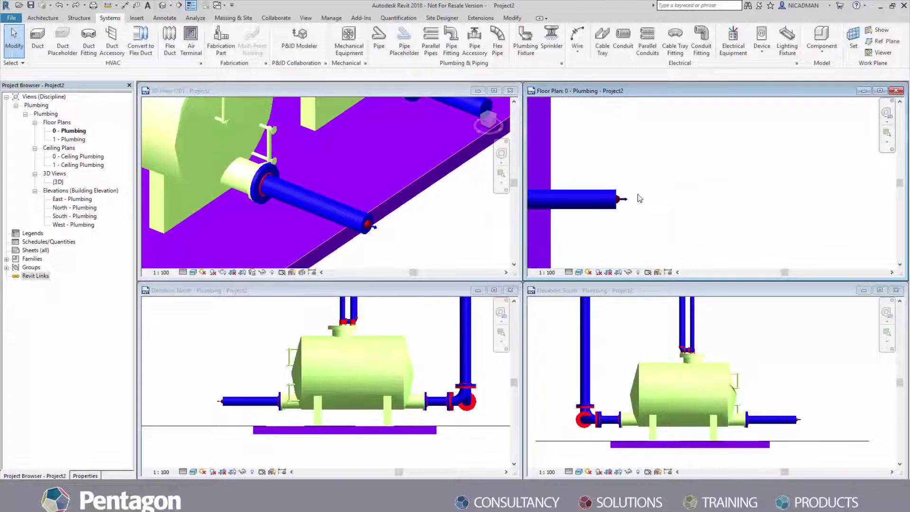
left_click(379, 42)
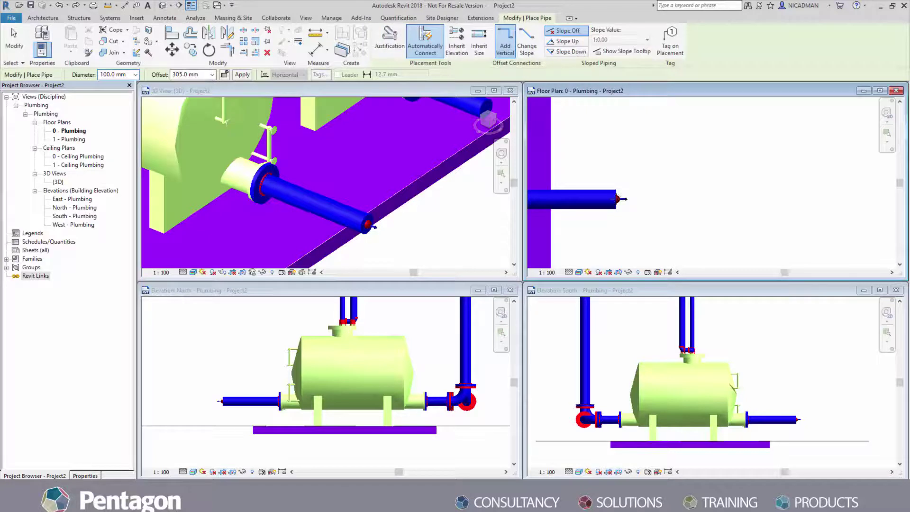
scroll(618, 198, "up", 2)
scroll(617, 199, "down", 2)
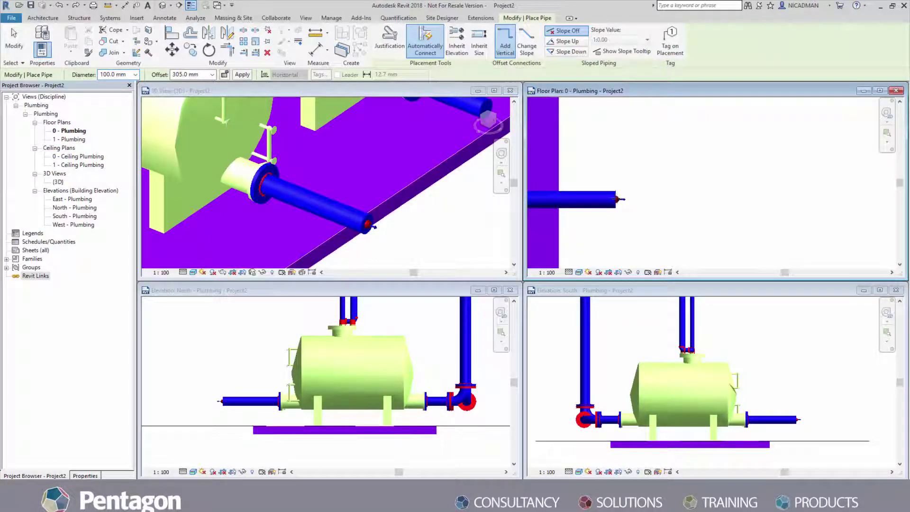
key("Escape")
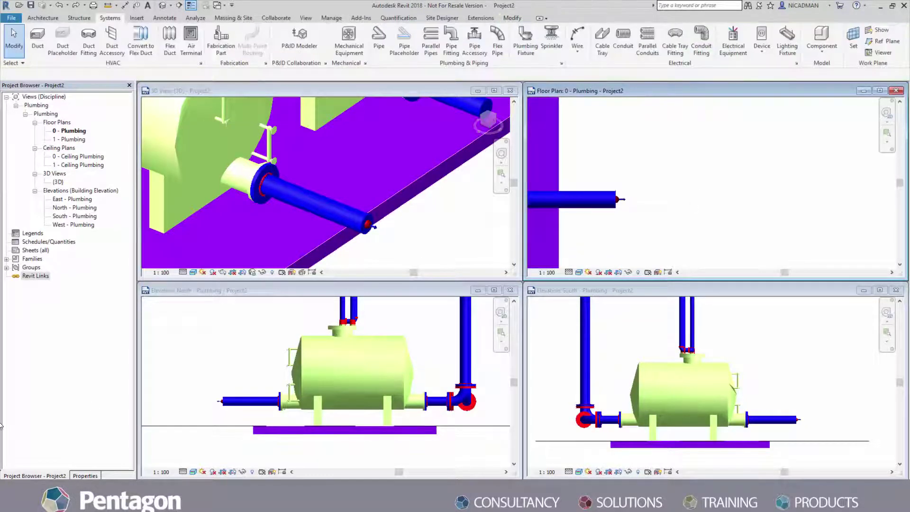
Reload the linked CAD drawing AutoCAD MEP 2018-Revit.dwg in the project's link management
right_click(37, 276)
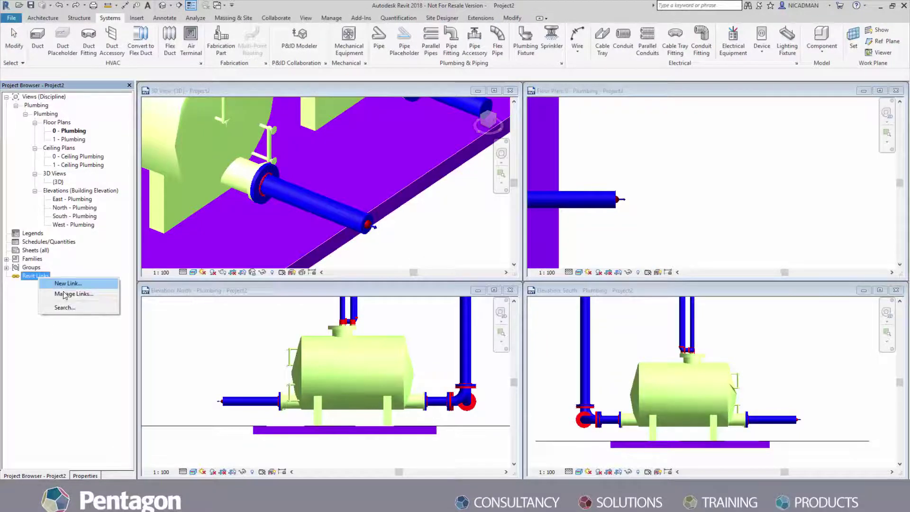
left_click(81, 295)
left_click(161, 132)
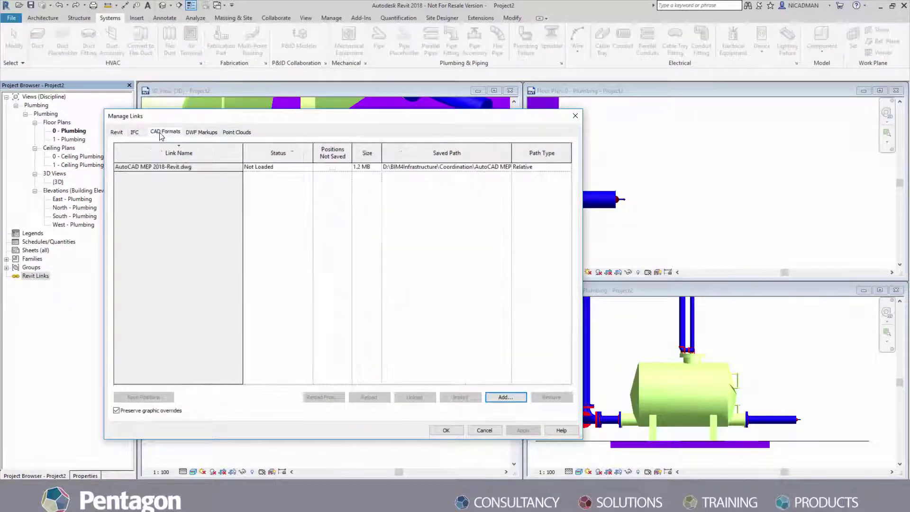
left_click(166, 166)
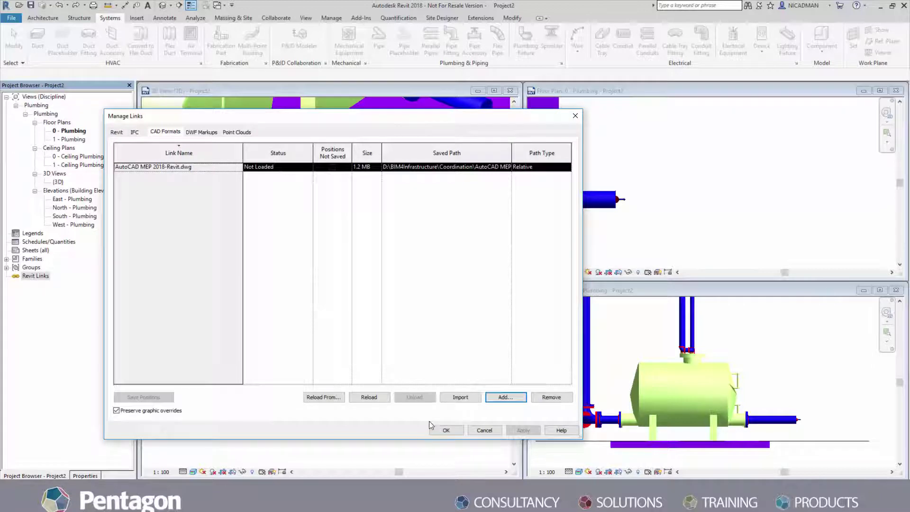
left_click(368, 398)
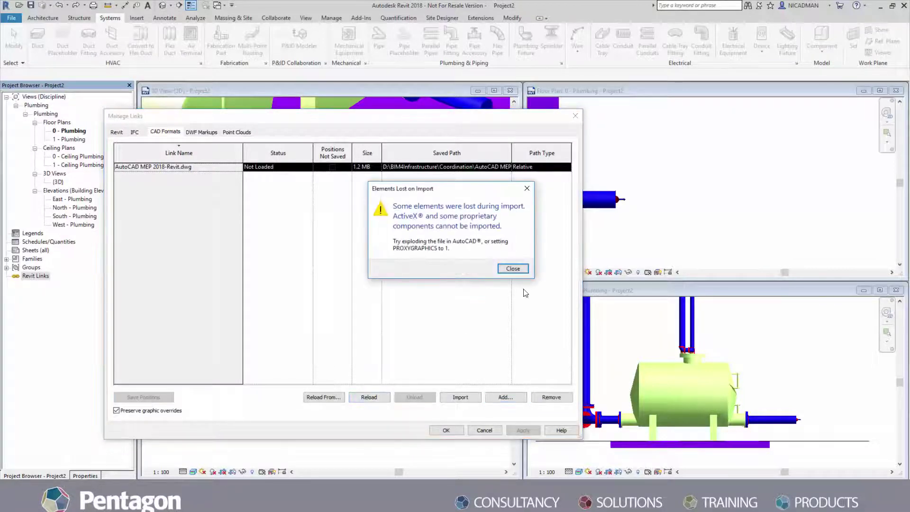
left_click(513, 269)
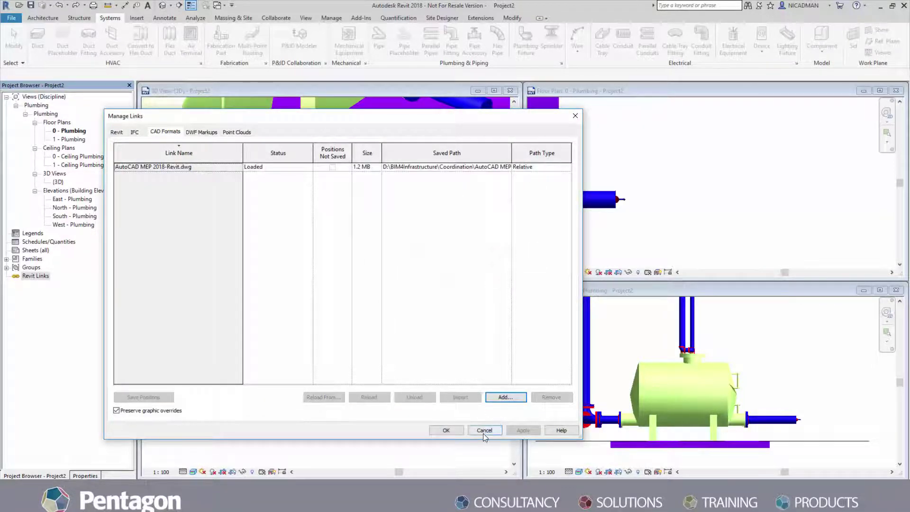
left_click(446, 430)
Draw a 100 mm pipe at 305 mm offset in the floor plan, running straight out from the connector on the front tank's outlet pipe
left_click(682, 217)
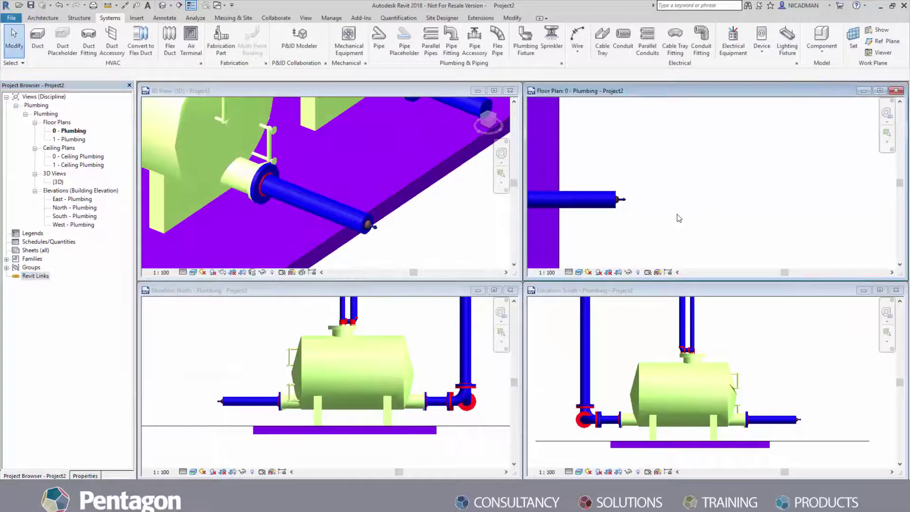
scroll(618, 205, "up", 2)
scroll(633, 192, "down", 2)
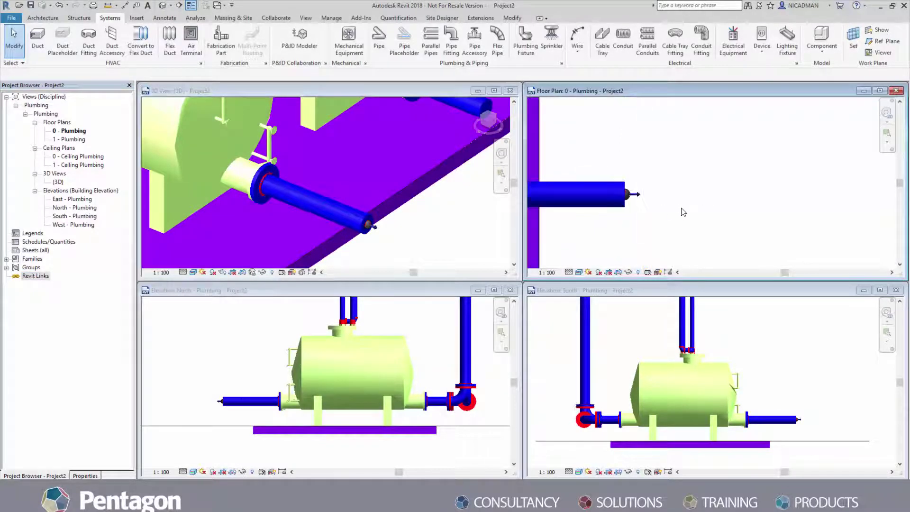
left_click(376, 41)
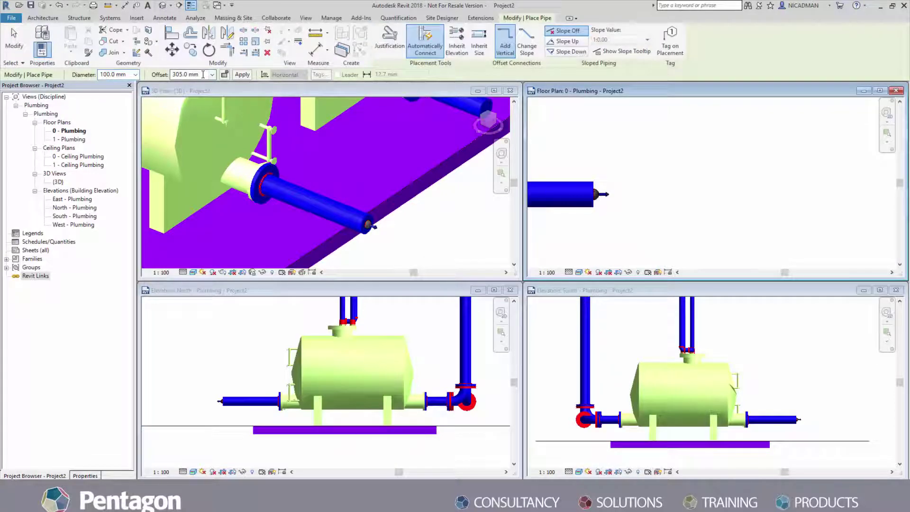
scroll(594, 194, "up", 2)
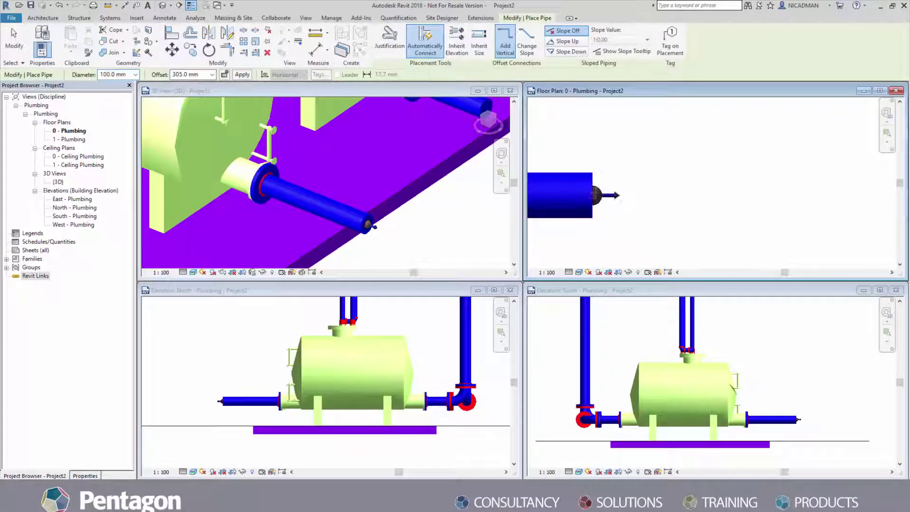
left_click(594, 194)
scroll(684, 197, "down", 3)
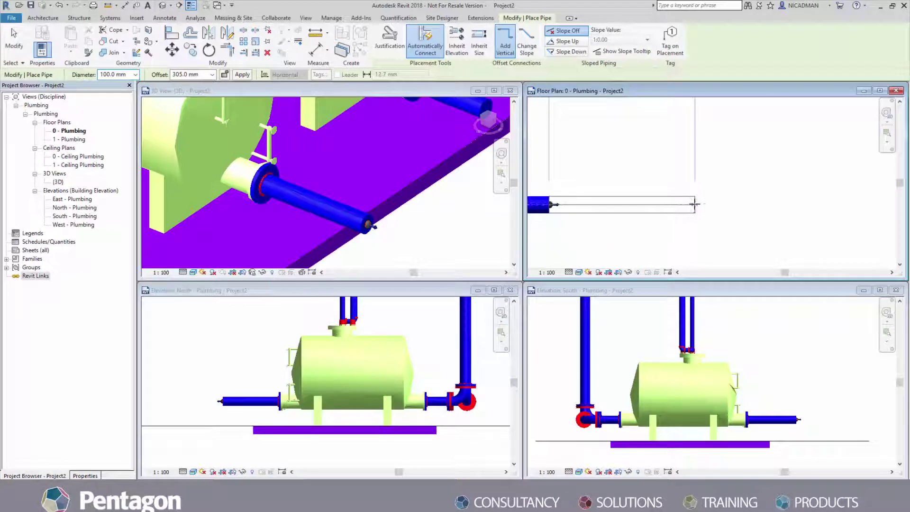
left_click(694, 204)
Continue the pipe with a short perpendicular jog and a second straight run parallel to the first, and end the pipe run
left_click(695, 154)
scroll(739, 155, "down", 2)
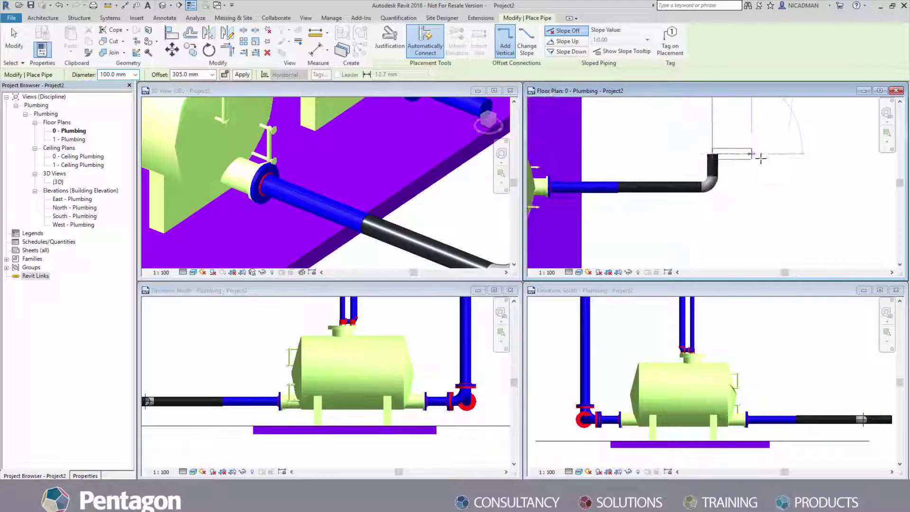
middle_click_drag(794, 167, 675, 177)
left_click(725, 167)
right_click(709, 156)
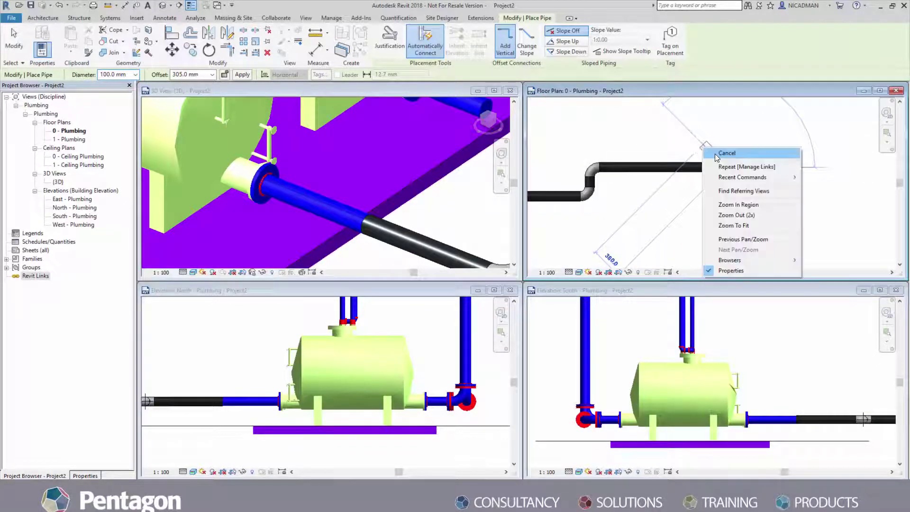
left_click(723, 153)
key("Escape")
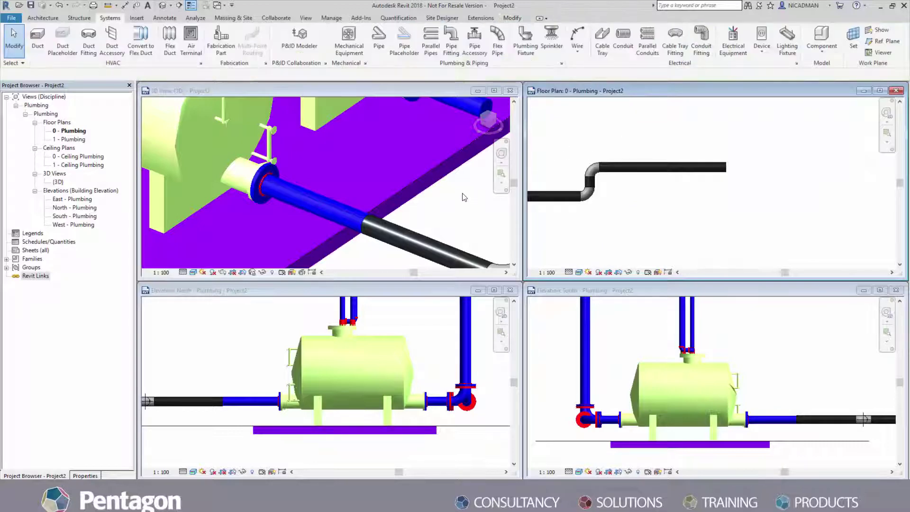
Examine the joint between the tank's outlet pipe and the new pipe, and the new run's bends, in the 3D view
left_click(399, 184)
scroll(399, 184, "down", 5)
mouse_move(413, 211)
middle_mouse_down("shift")
mouse_move(360, 203)
mouse_move(348, 188)
mouse_move(419, 206)
middle_mouse_up("shift")
scroll(410, 195, "up", 4)
scroll(411, 194, "up", 6)
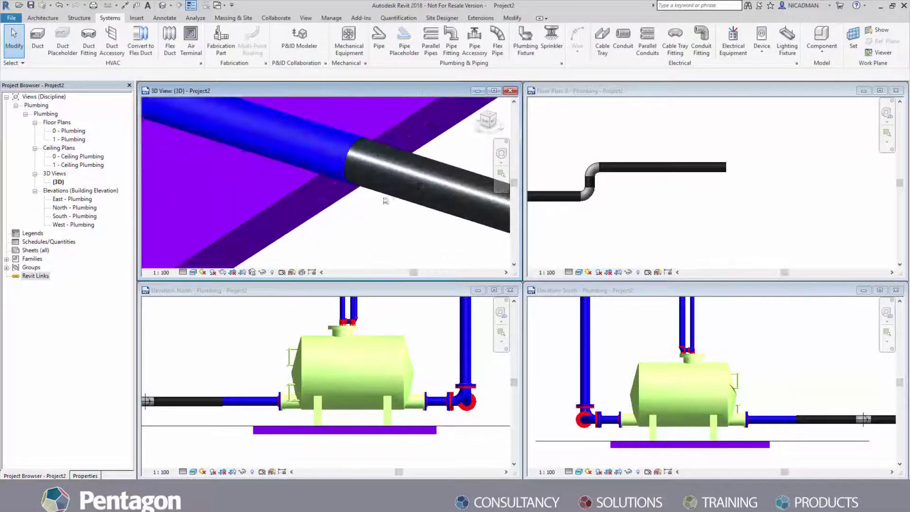
scroll(400, 206, "down", 8)
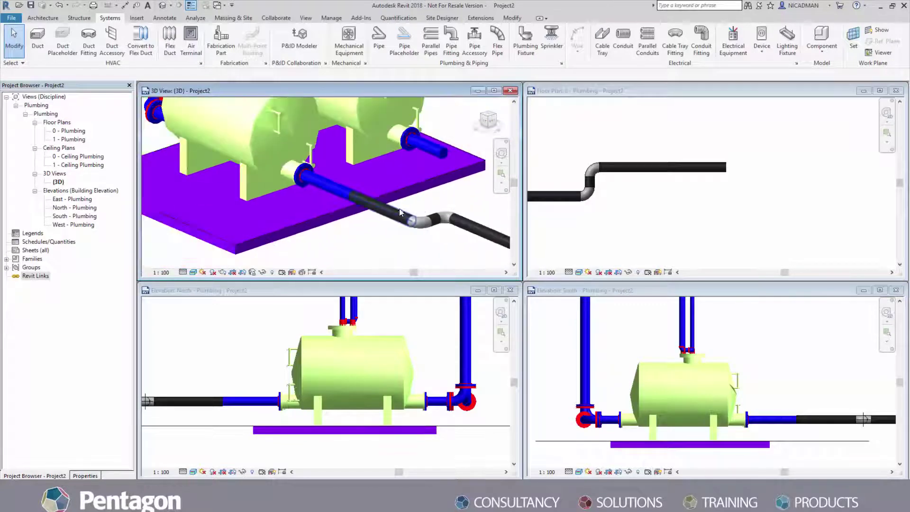